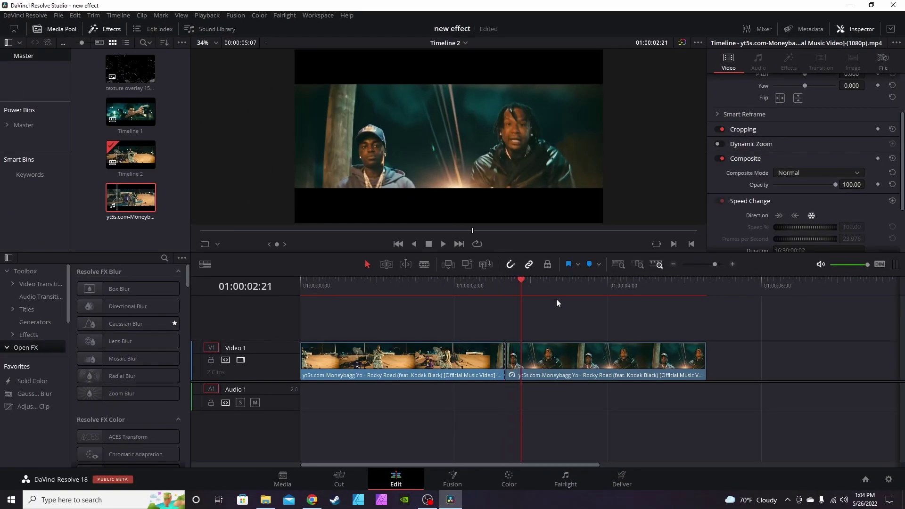
- Split the frozen clip at 01:00:02:21 and set the part after the cut to forward playback direction
key("ctrl+b")
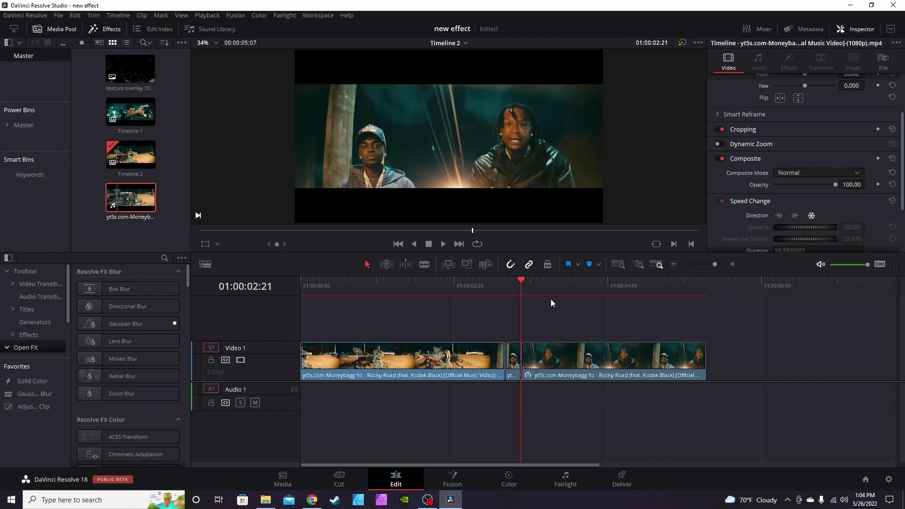
left_click(553, 361)
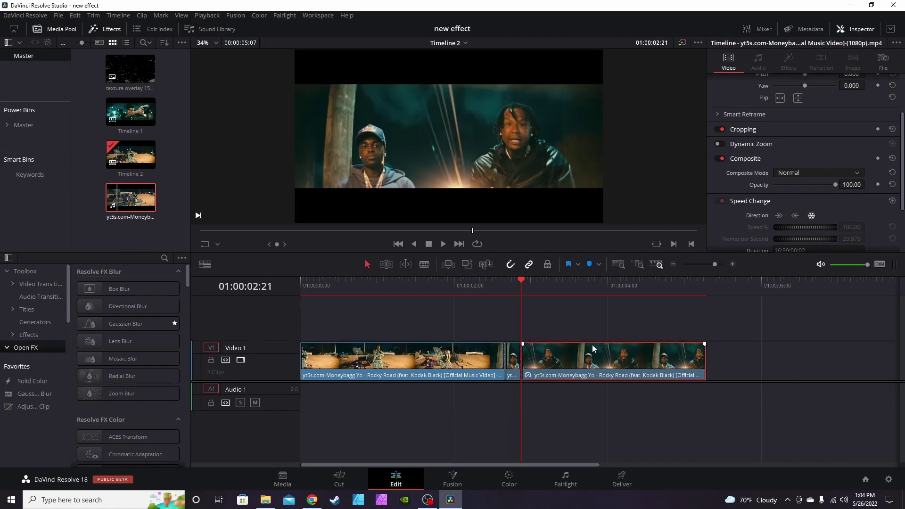
left_click(777, 217)
left_click_drag(522, 284, 633, 292)
left_click(513, 367)
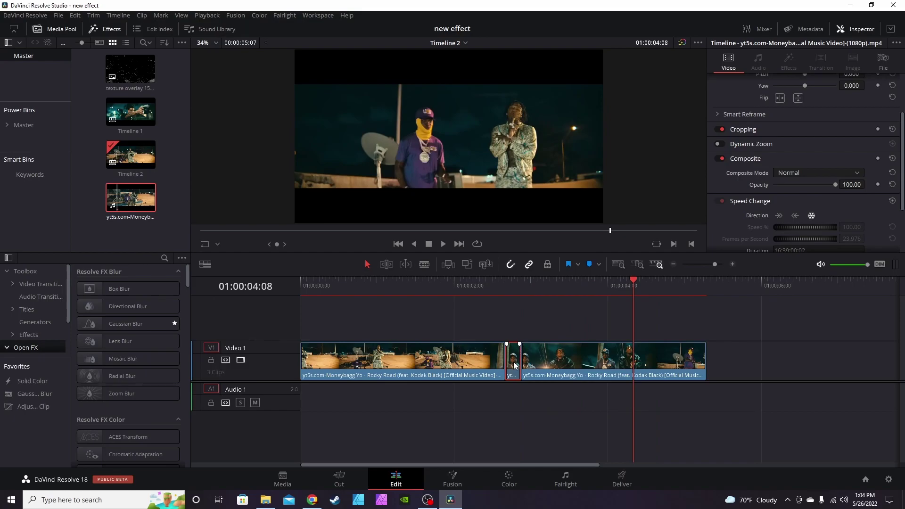
left_click_drag(508, 289, 534, 290)
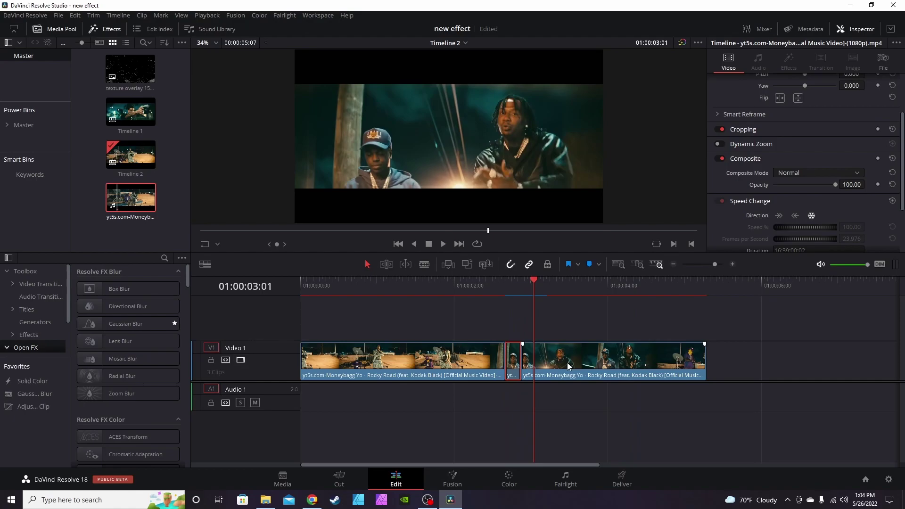
- Move the trailing clip up to Video 2 and set the short freeze-frame clip's duration to 00:00:03:00
left_click(583, 364)
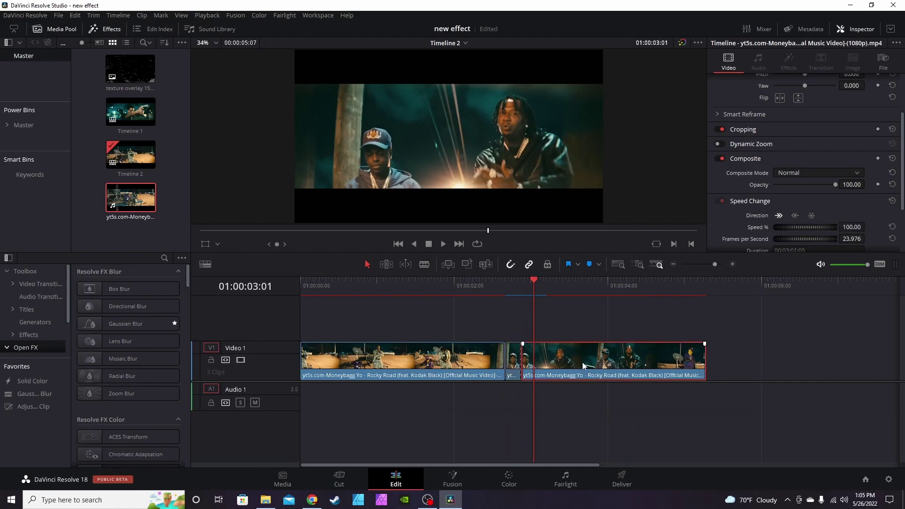
left_click_drag(583, 364, 584, 333)
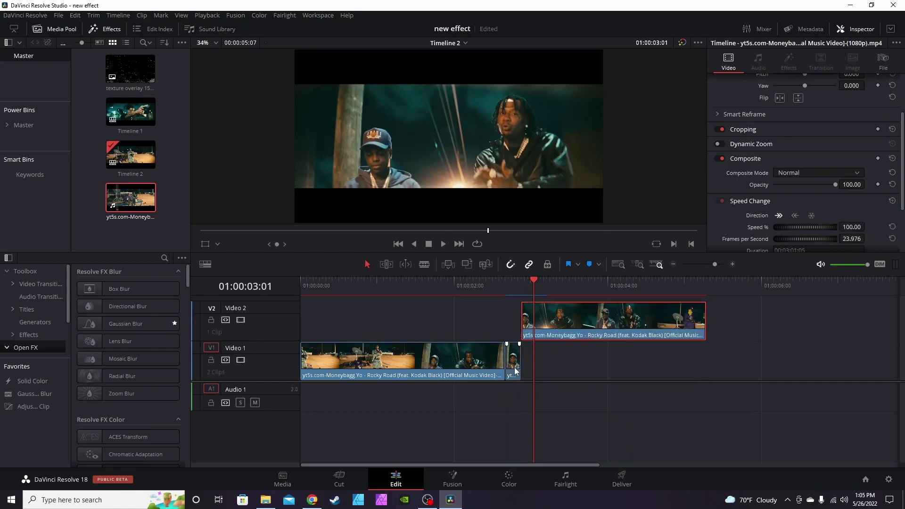
left_click(514, 361)
key("ctrl+d")
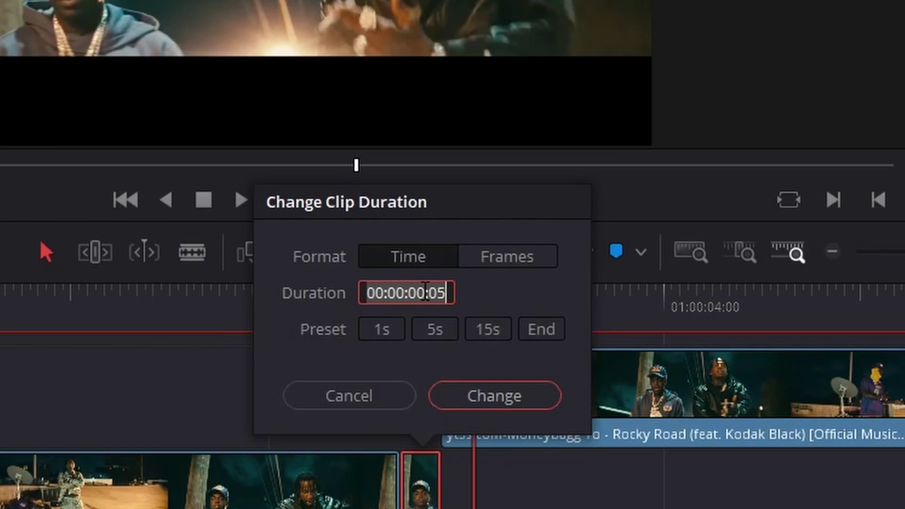
left_click(427, 292)
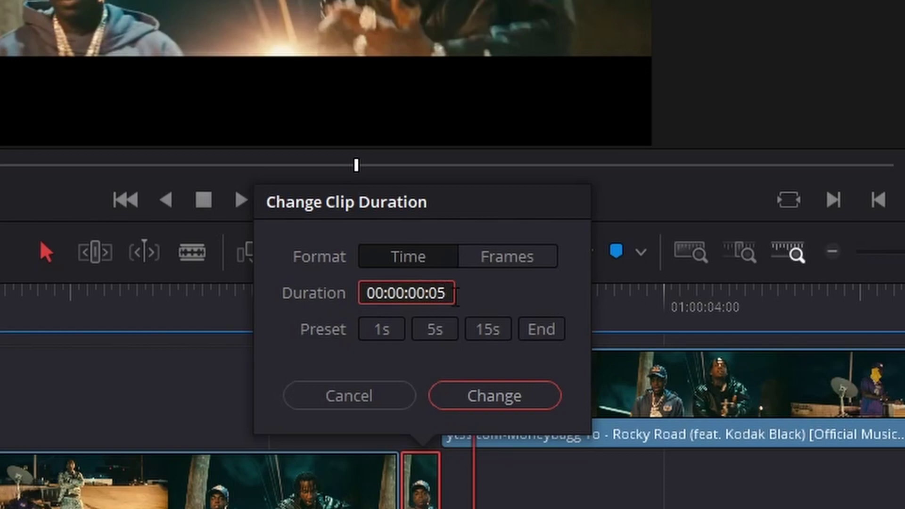
type("3")
key("Right")
key("Right")
key("Right")
key("Right")
key("Left")
key("Left")
key("Left")
key("Left")
key("BackSpace")
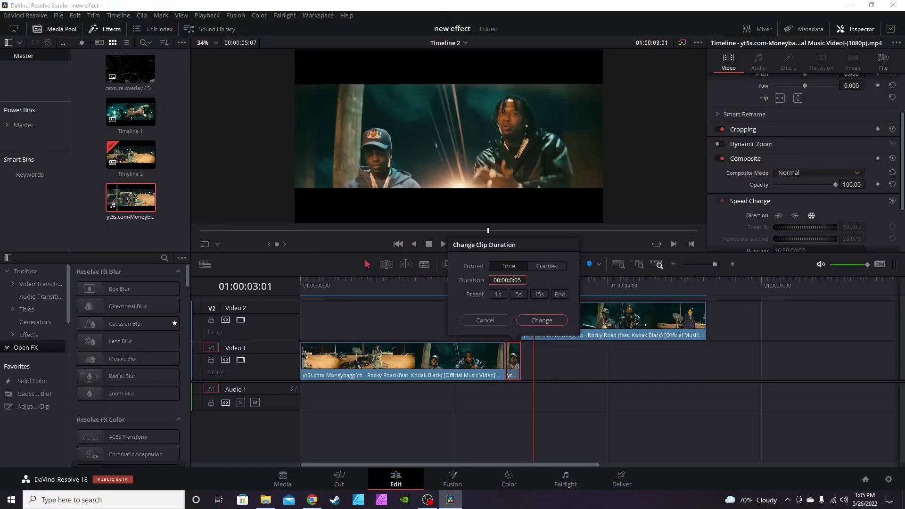
type("3")
key("BackSpace")
type("0")
left_click(542, 320)
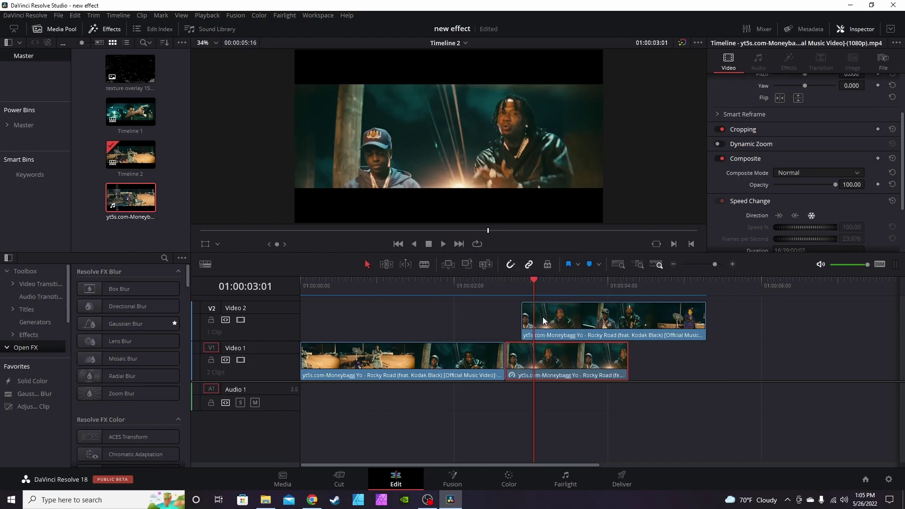
- Move the trailing clip back down to Video 1 directly after the freeze frame and play the sequence to check it
left_click_drag(604, 331, 820, 355)
left_click(355, 289)
key("space")
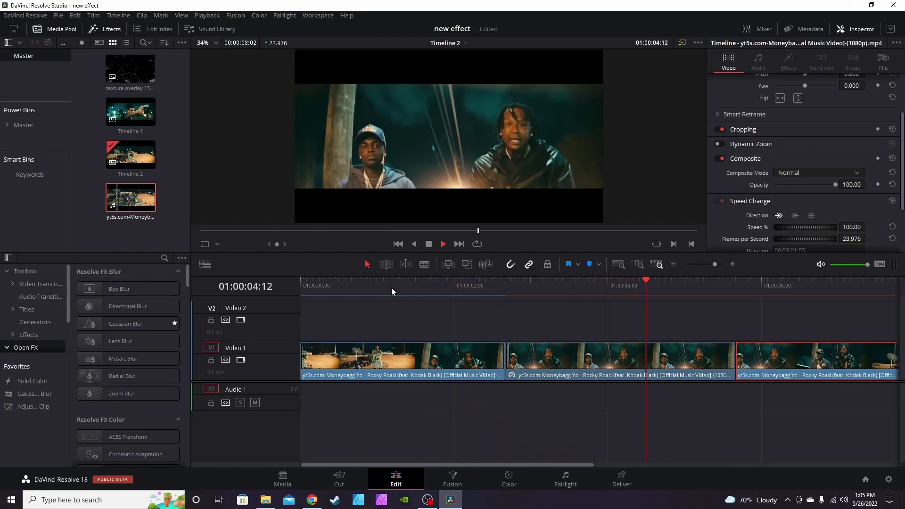
key("space")
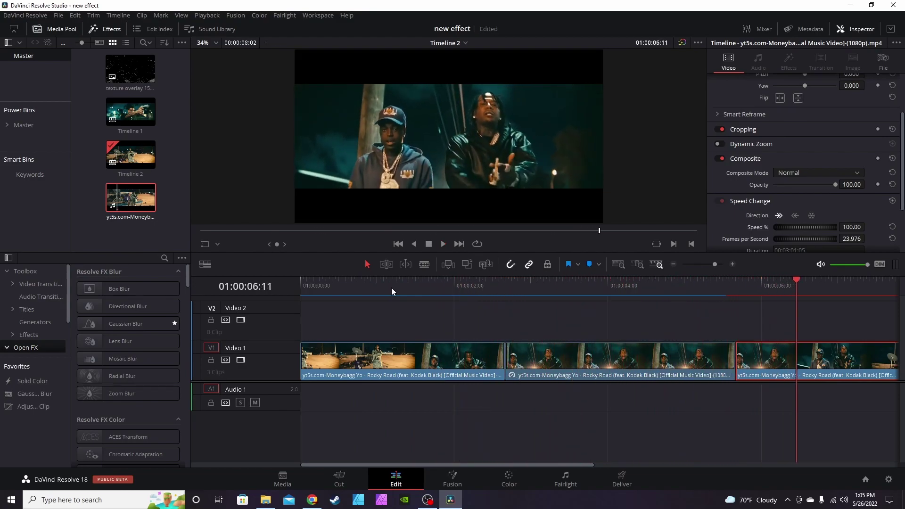
- Convert the freeze-frame clip into a new Fusion clip and open it on the Fusion page
left_click(579, 361)
right_click(578, 361)
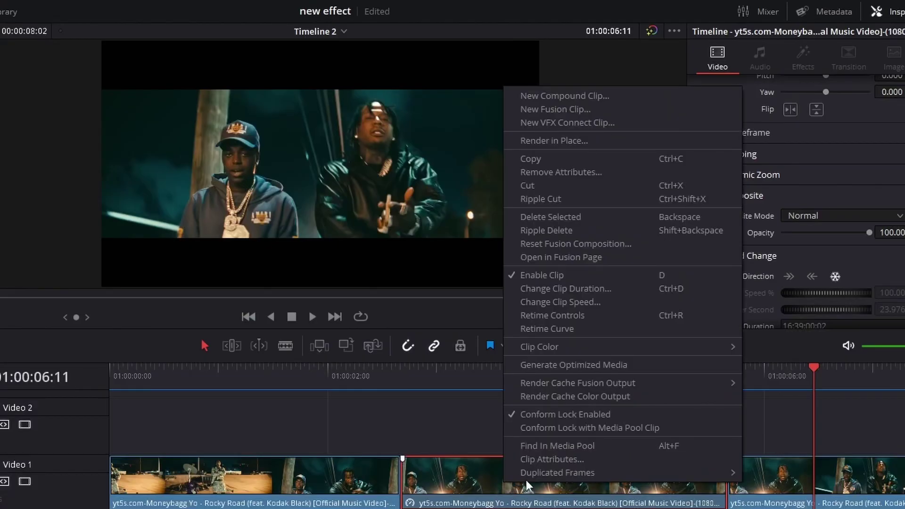
left_click(534, 111)
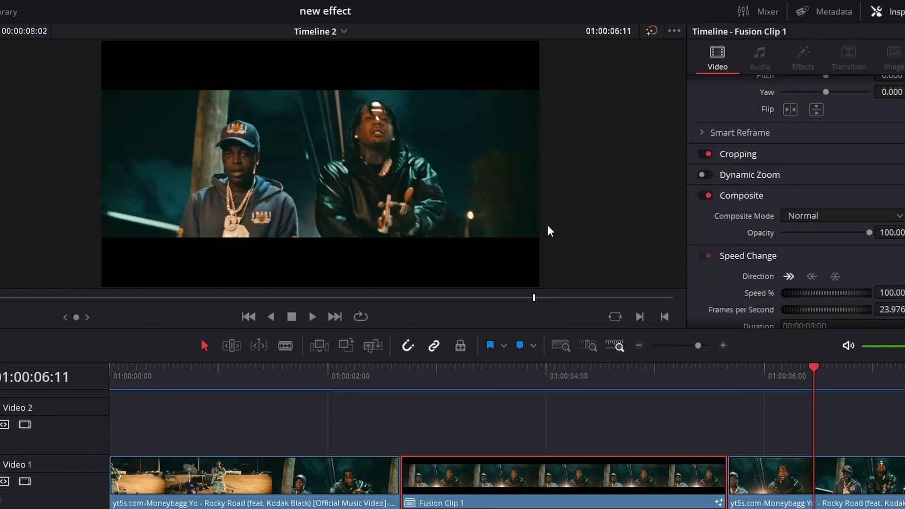
left_click(476, 448)
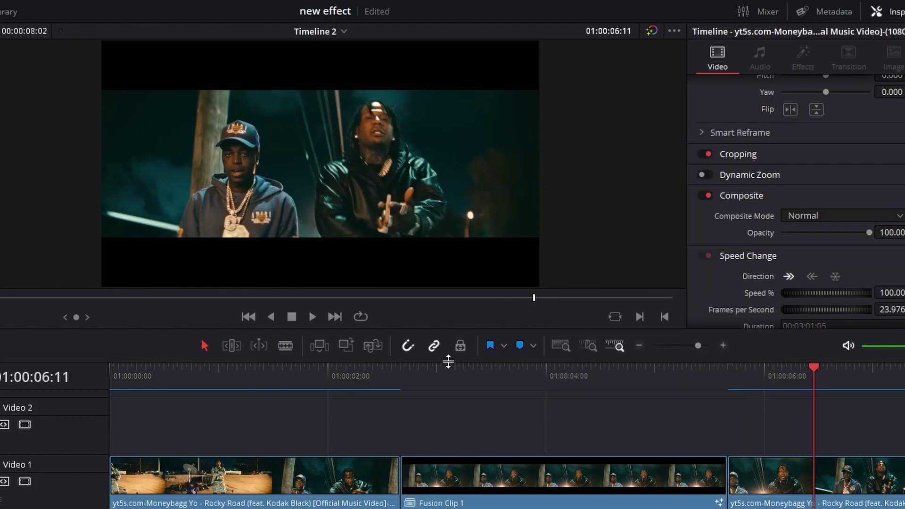
left_click(454, 370)
key("shift+5")
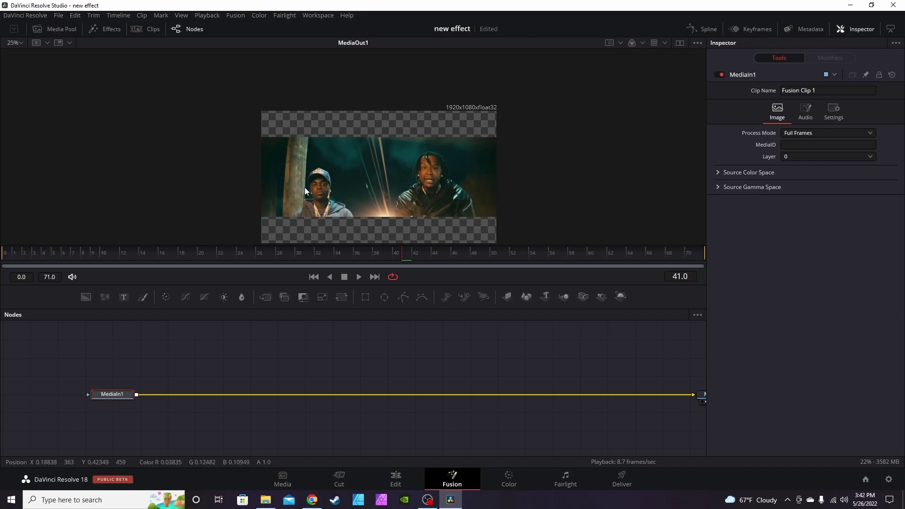
- Merge a Background node with MediaIn1, swap the merge inputs so the footage sits on top, and space out MediaIn1
left_click_drag(85, 296, 137, 399)
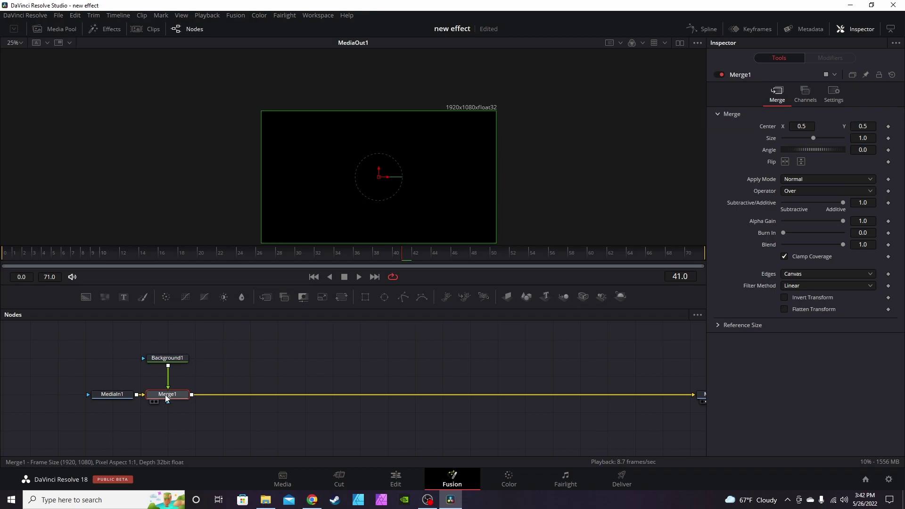
key("ctrl+t")
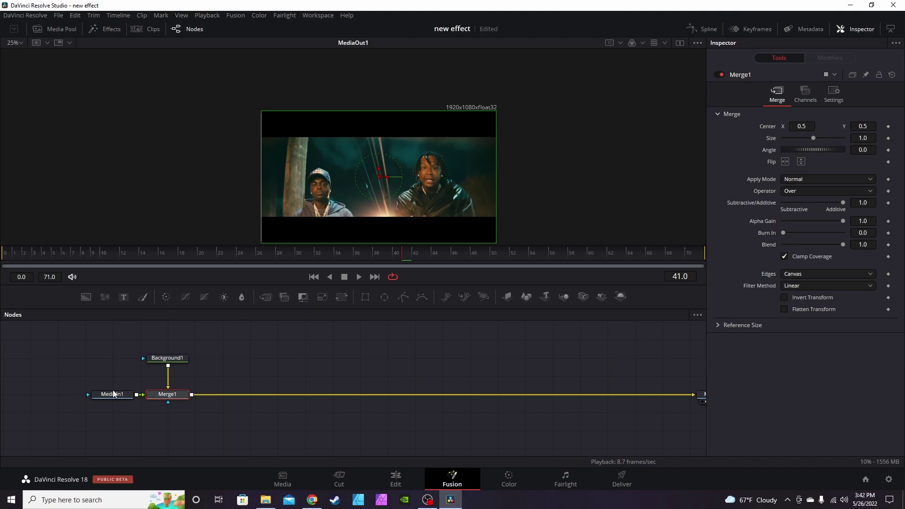
left_click_drag(87, 392, 59, 391)
left_click(186, 394)
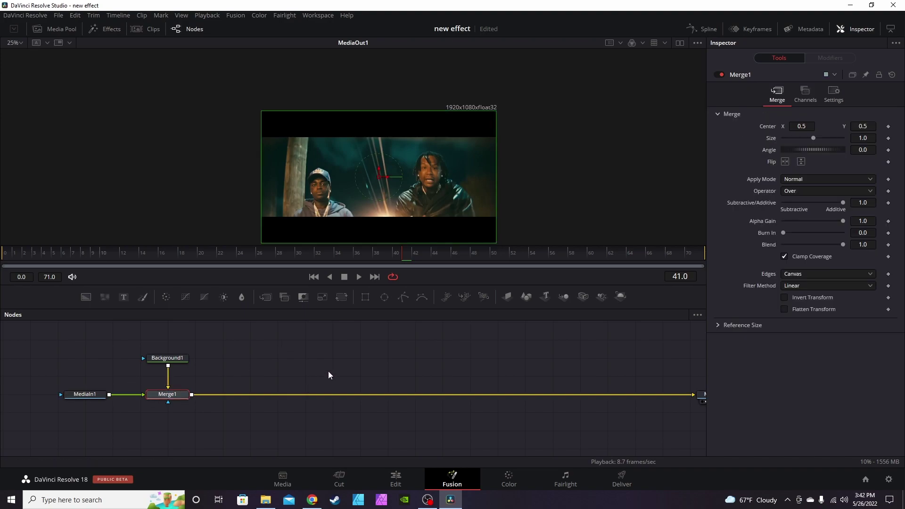
- Add a second Background node after Merge1, placing its merge near the output with the background above it
left_click(85, 297)
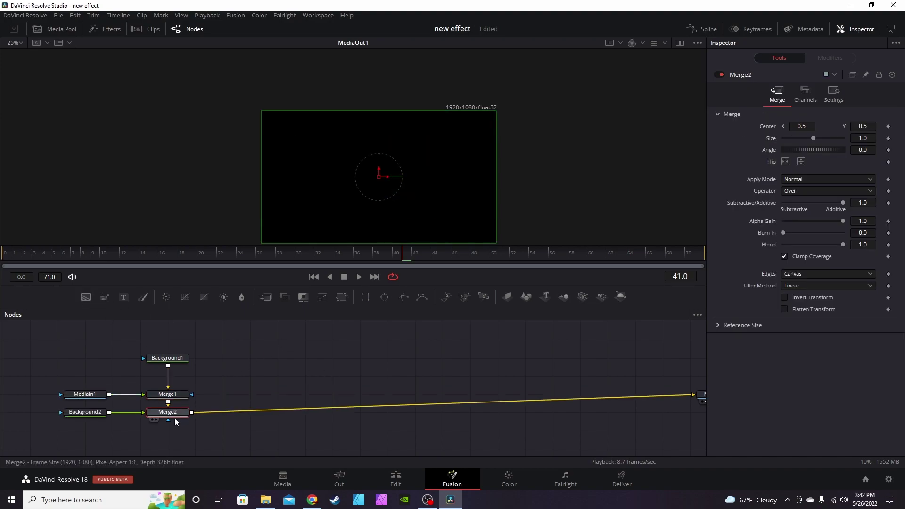
left_click_drag(214, 412, 631, 395)
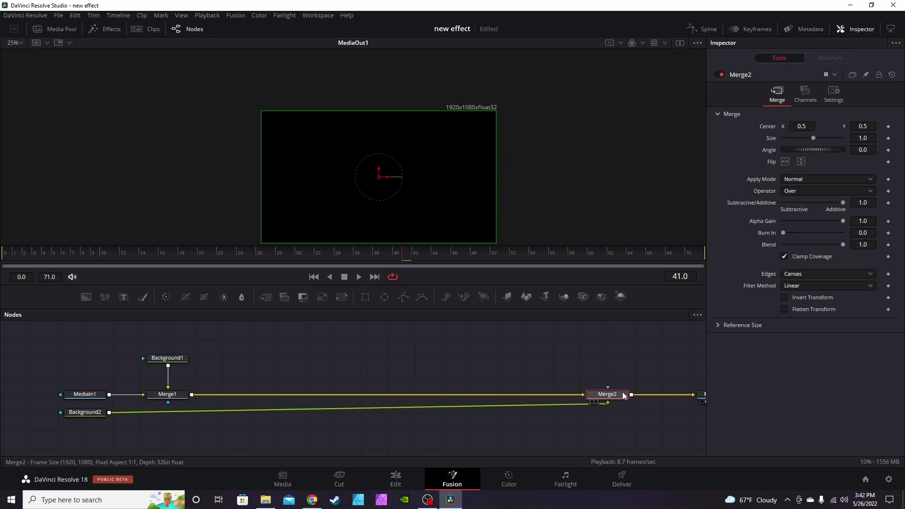
left_click_drag(96, 413, 616, 368)
- Rename the second Background node to color and set its solid color to white
key("F2")
left_click(614, 362)
key("F2")
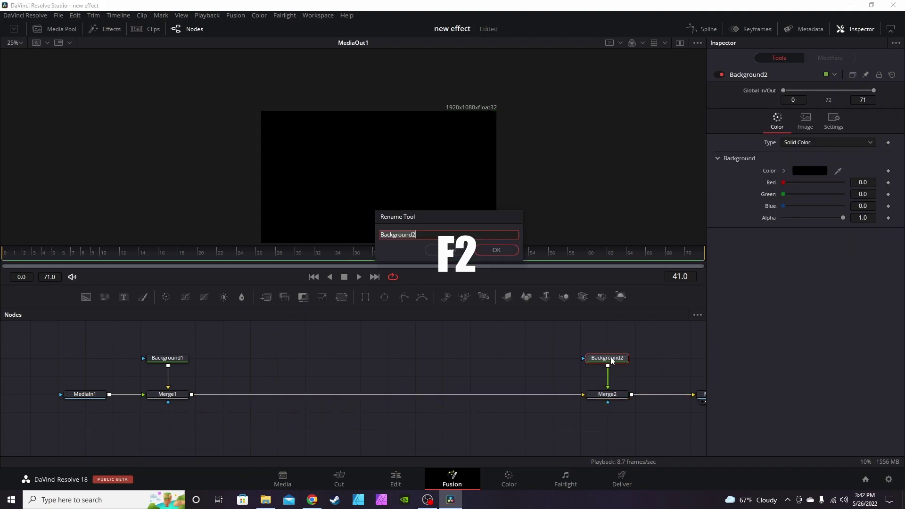
type("colo")
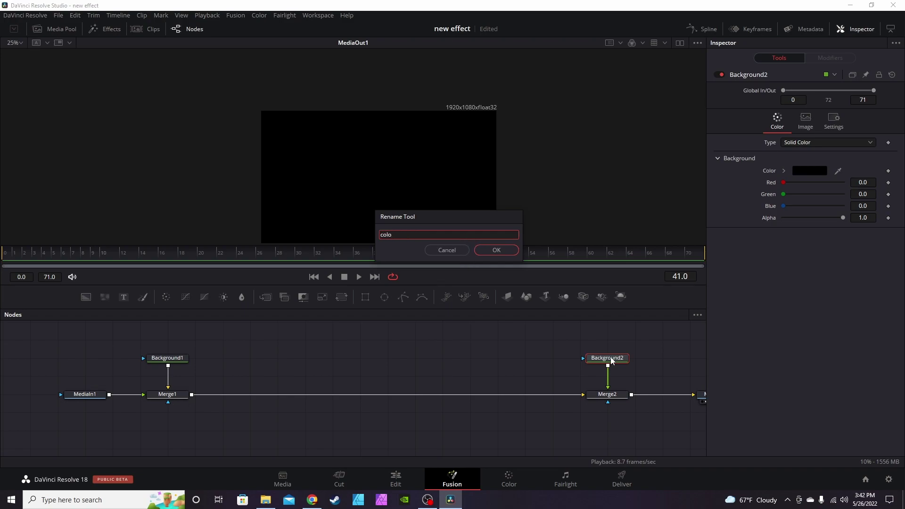
type("r")
key("Return")
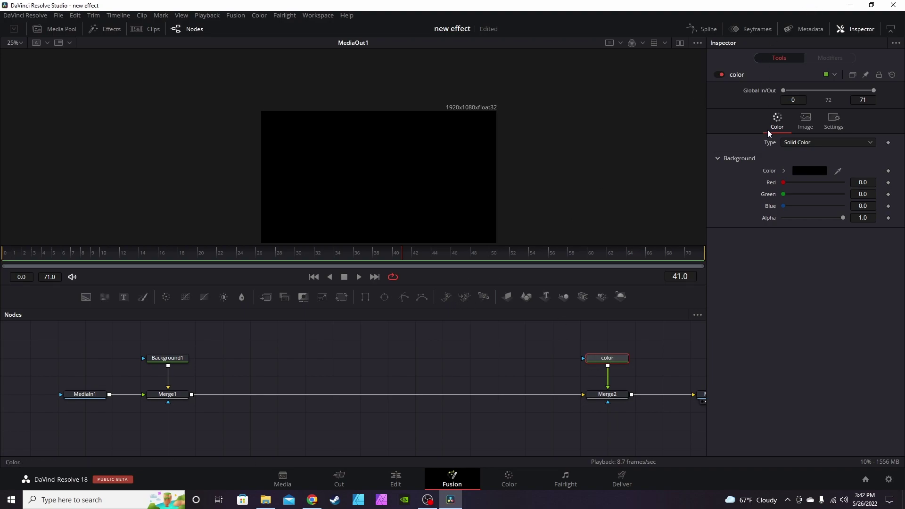
left_click(784, 171)
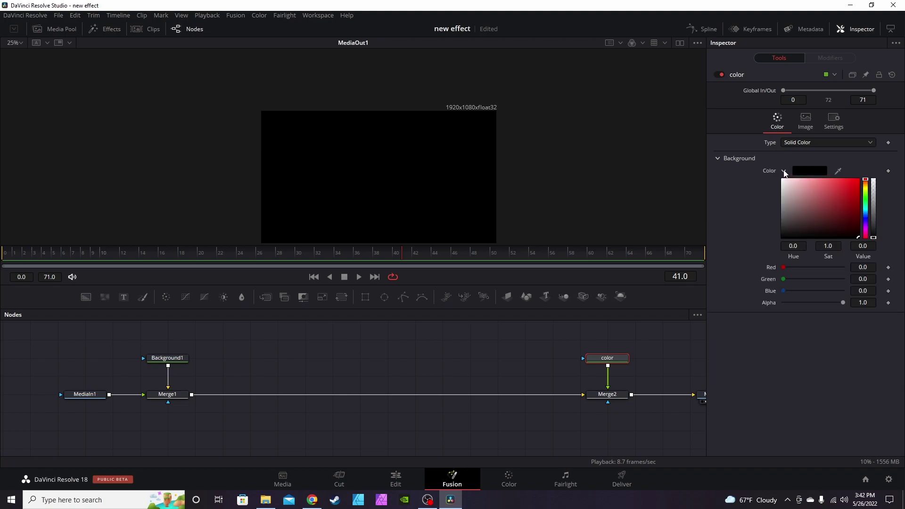
left_click_drag(795, 185, 781, 178)
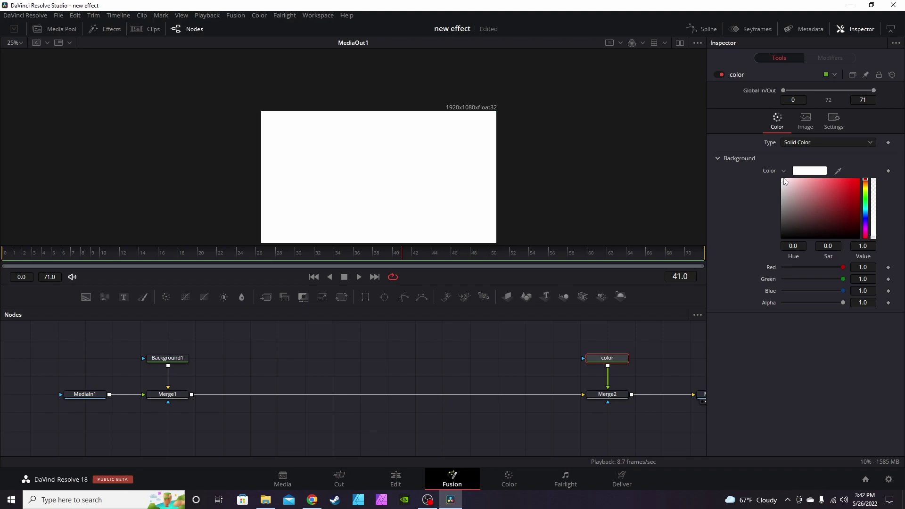
- Move the color node below Merge2 and swap Merge2's inputs so the footage lies over the white
left_click_drag(613, 360, 614, 419)
left_click(654, 368)
left_click_drag(654, 367, 576, 362)
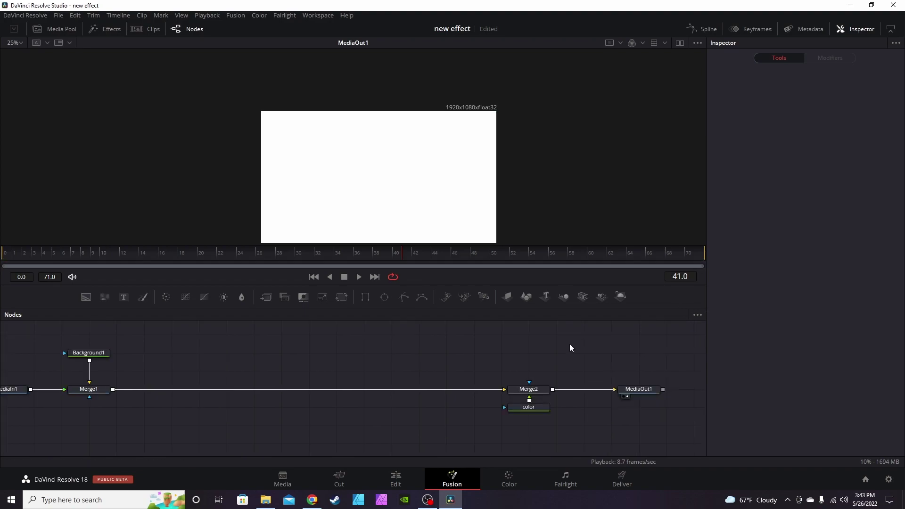
left_click(544, 390)
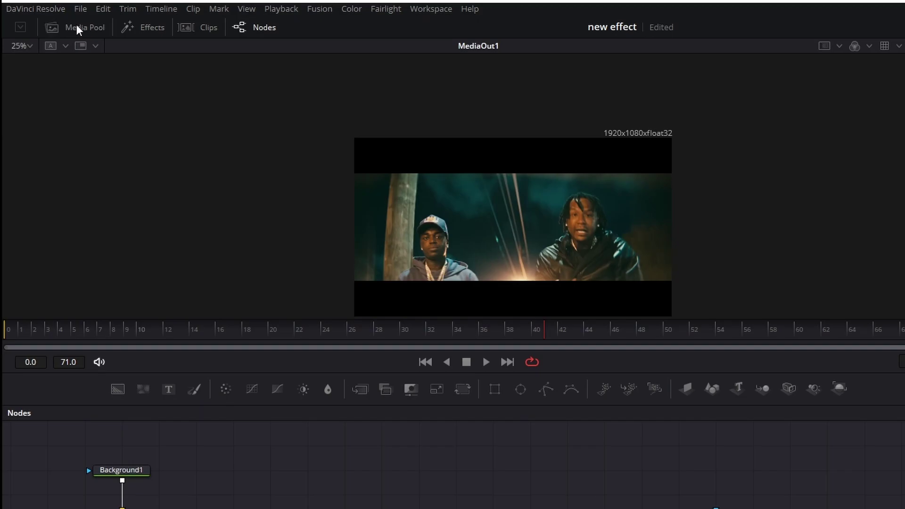
- Bring texture overlay 15.png from the media pool into the node graph and merge it over Merge1's output
left_click(54, 27)
left_click(179, 74)
left_click_drag(183, 78, 269, 445)
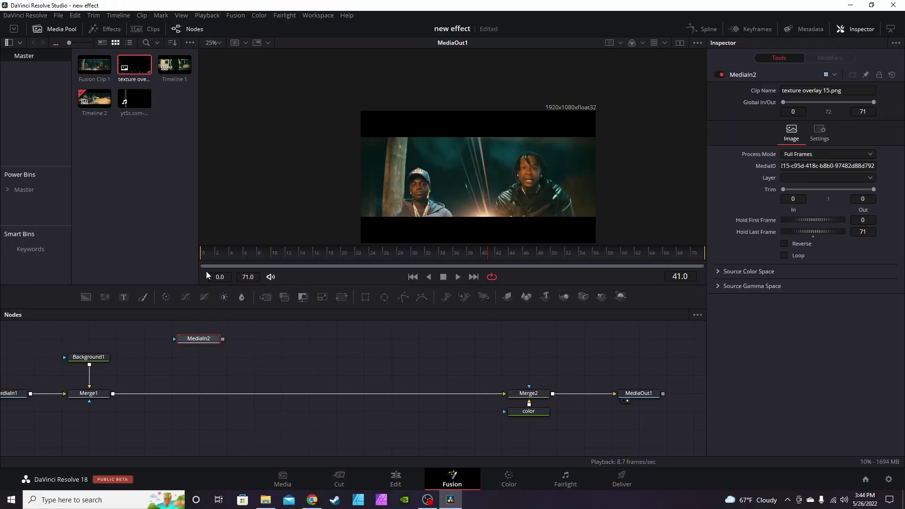
left_click(67, 29)
left_click_drag(223, 339, 113, 396)
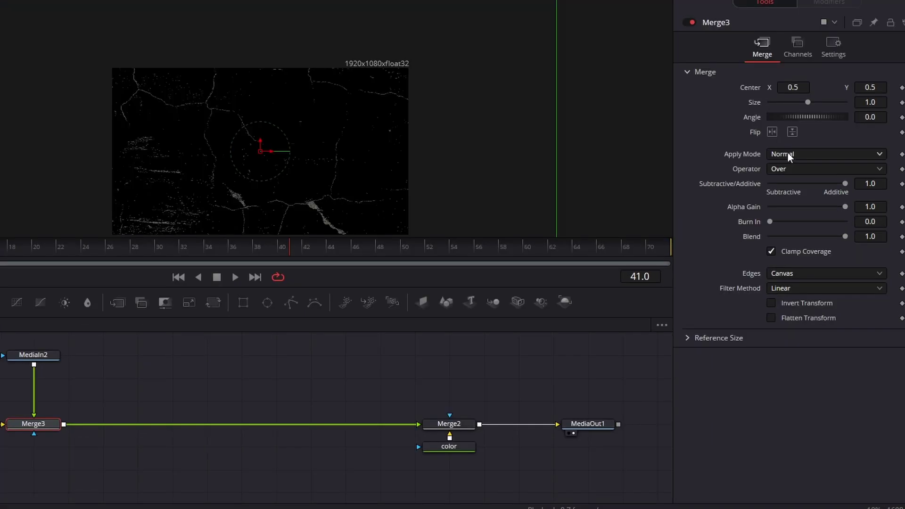
- Set the texture merge's apply mode to Screen and its size to 0.5
left_click(787, 153)
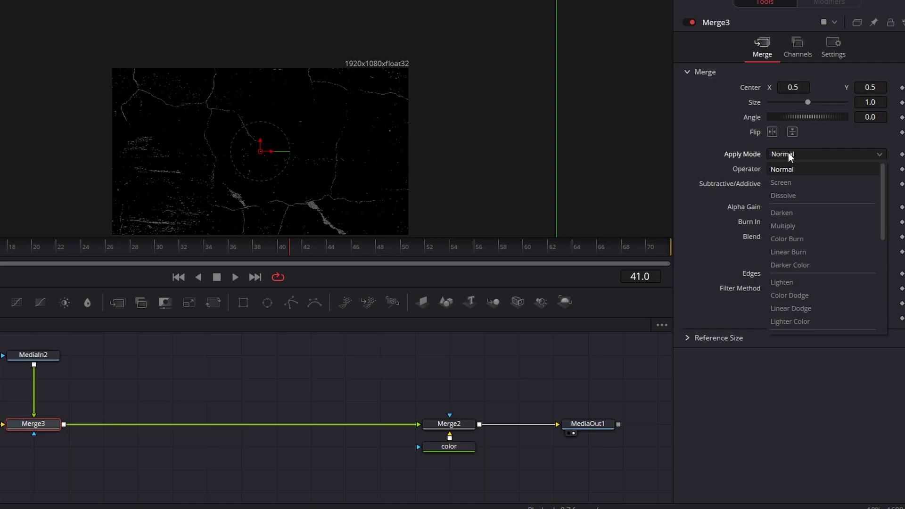
left_click(783, 182)
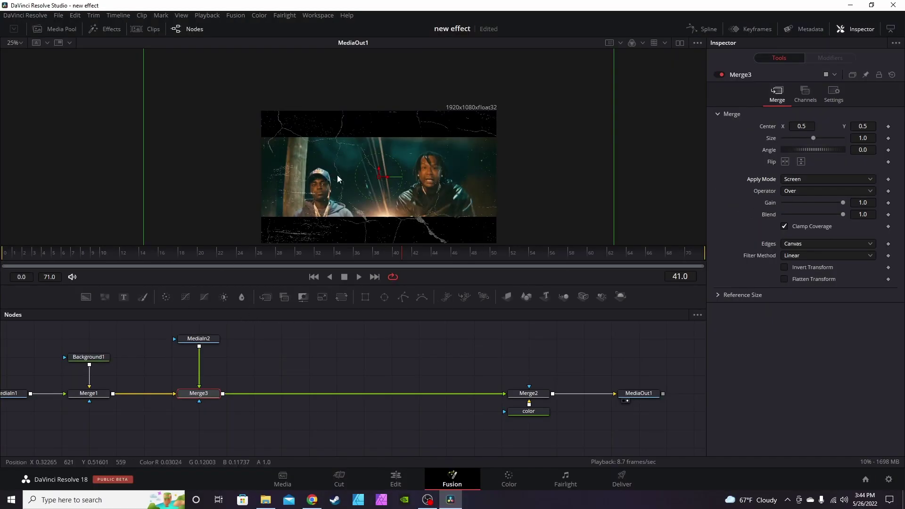
scroll(369, 108, "down", 5)
scroll(389, 116, "up", 2)
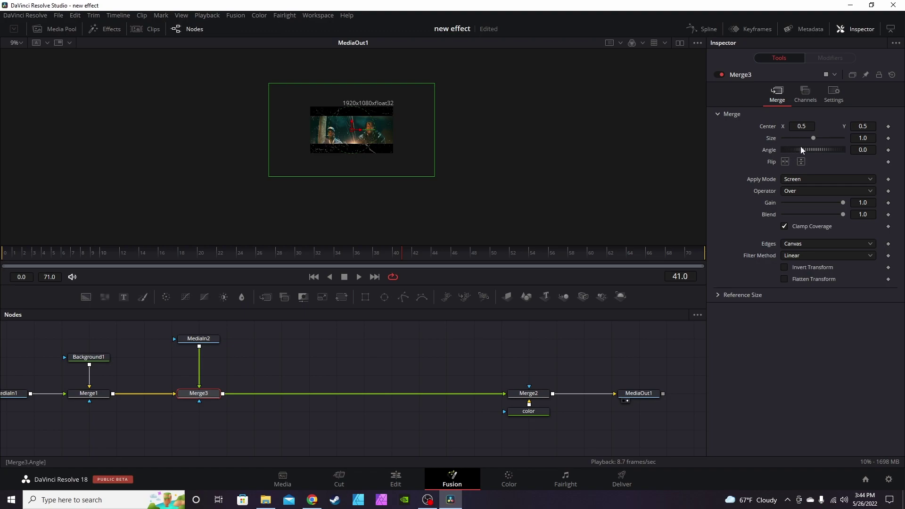
left_click_drag(813, 137, 798, 138)
scroll(377, 183, "up", 5)
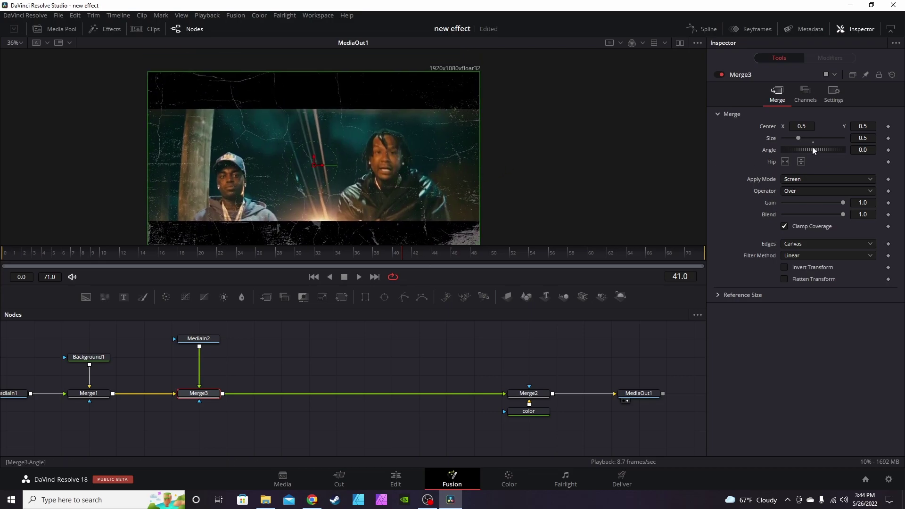
left_click_drag(501, 137, 516, 124)
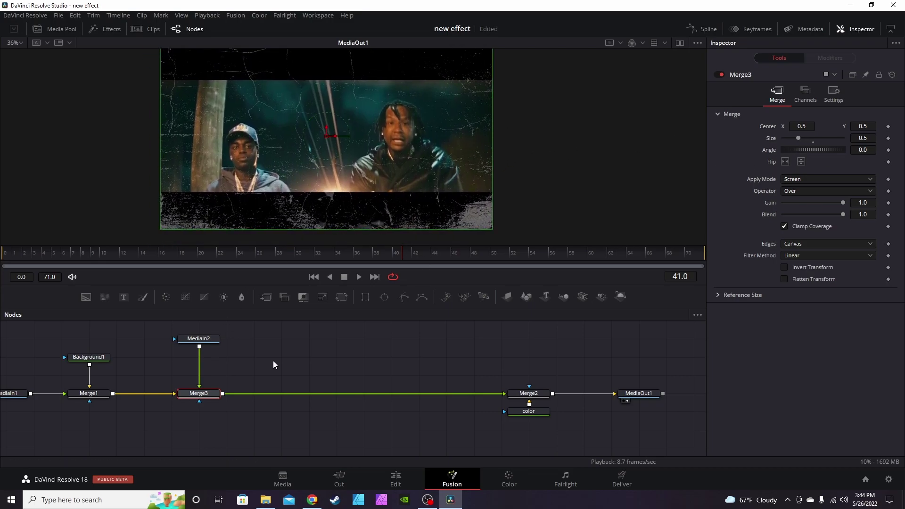
- Rename the MediaIn2 texture node to overlay
left_click(212, 343)
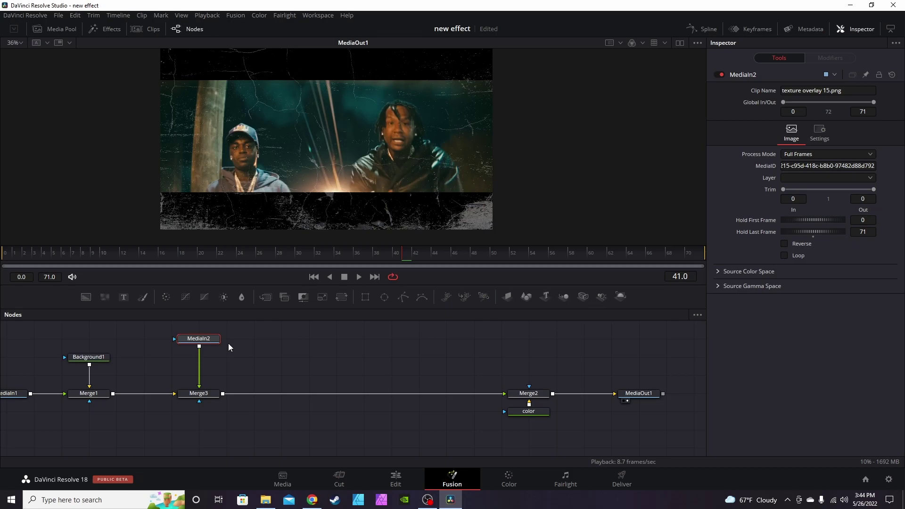
key("F2")
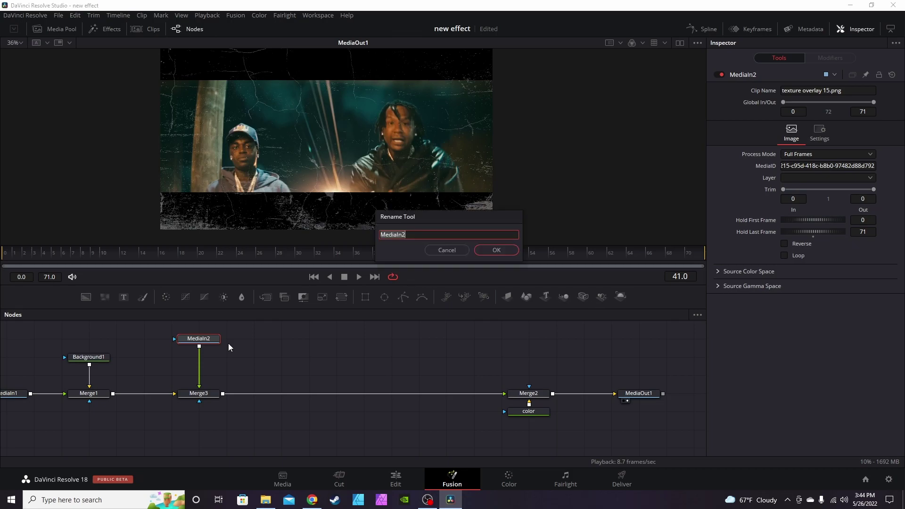
type("overlay")
key("Return")
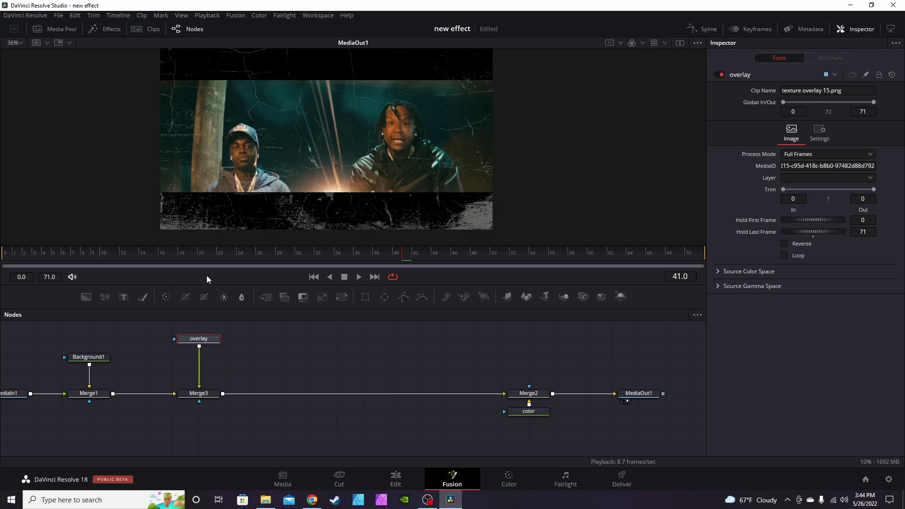
- Insert a Transform after the overlay node, unlink its size and aspect, and scale it to about 0.996 by 0.613 to fit the letterboxed footage
left_click(341, 296)
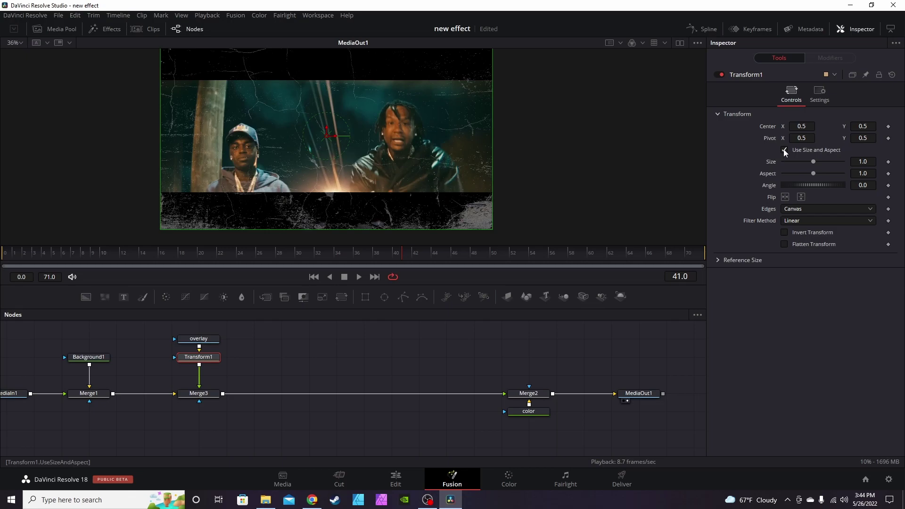
left_click_drag(460, 227, 460, 191)
left_click_drag(813, 162, 808, 166)
left_click_drag(802, 174, 807, 172)
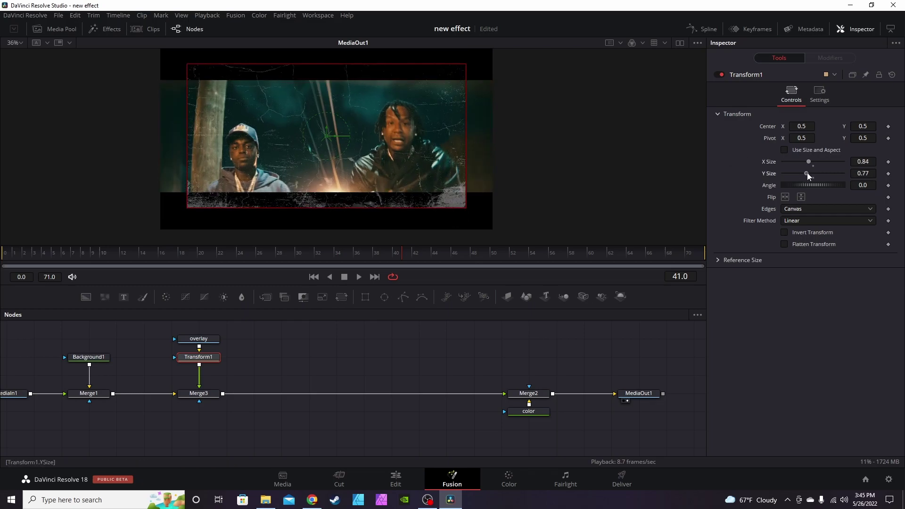
left_click_drag(372, 216, 369, 193)
left_click_drag(464, 163, 491, 160)
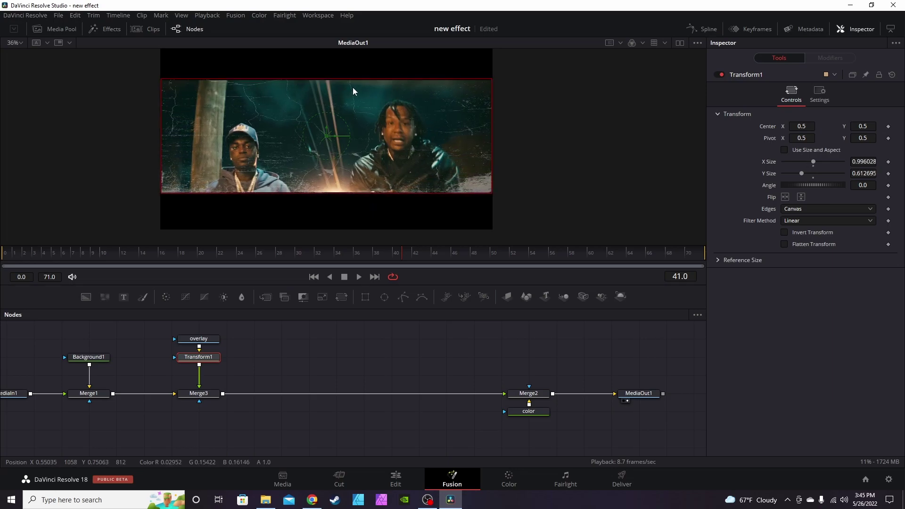
scroll(361, 134, "up", 2)
scroll(327, 178, "down", 1)
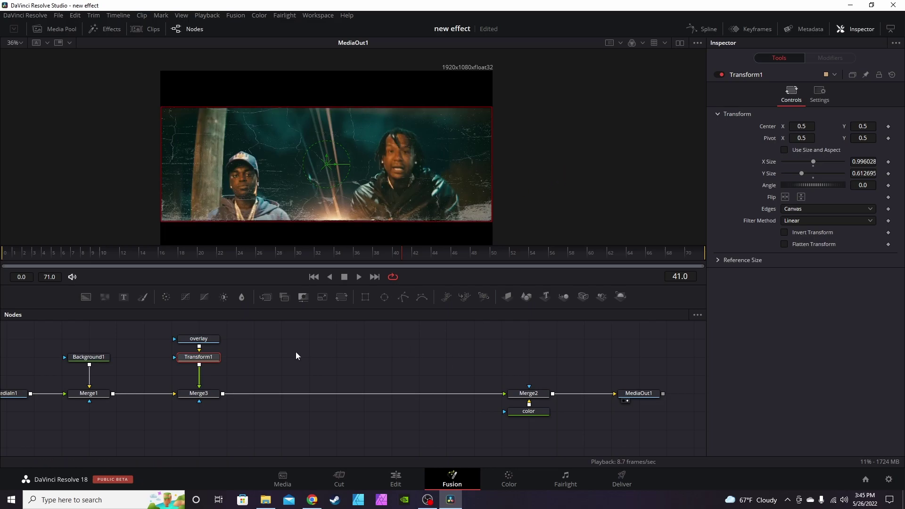
- Fine-tune the overlay's Transform to an X size of about 0.992 and a Y size of about 0.612
left_click(273, 359)
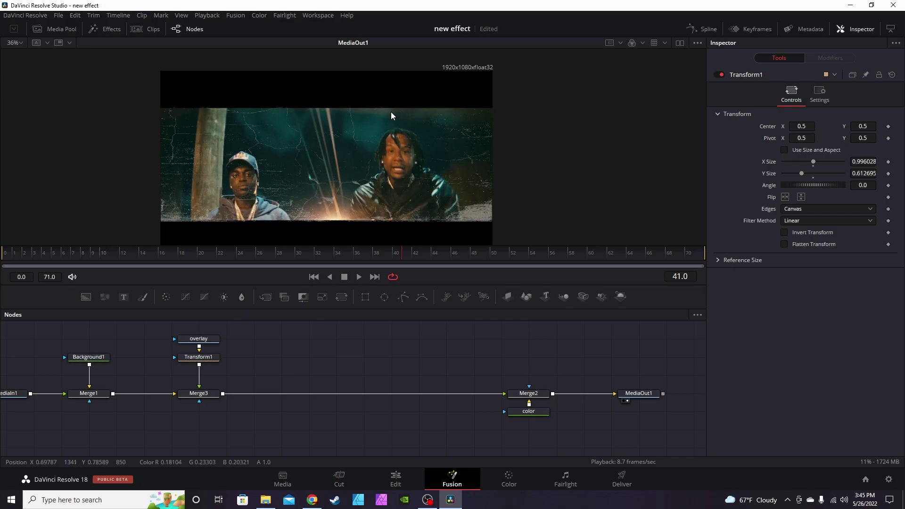
left_click(216, 359)
left_click_drag(369, 220, 368, 223)
left_click(363, 346)
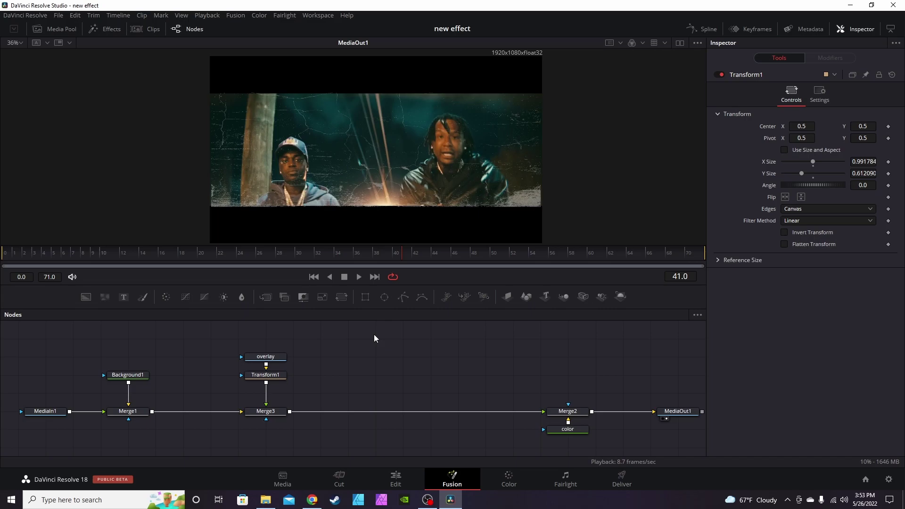
- Add a Color Corrector after Merge3 and connect Transform1's output to its effect mask input
left_click(283, 416)
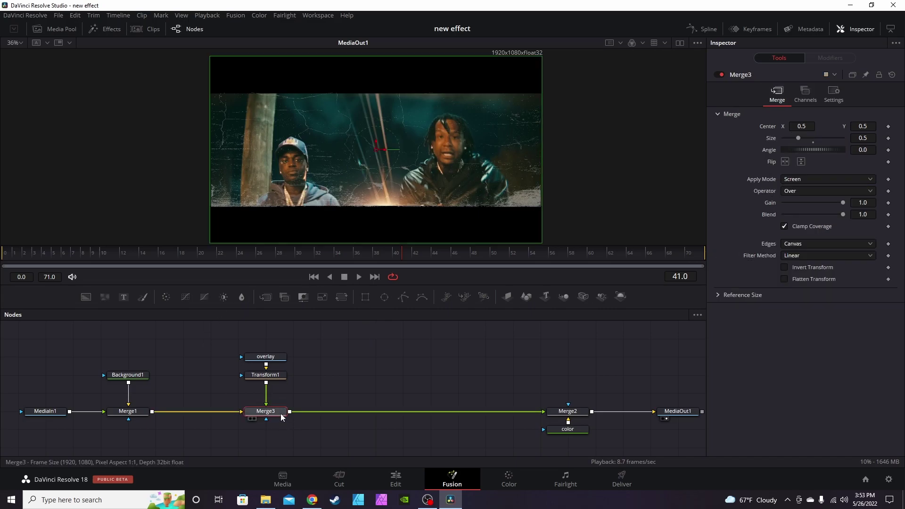
left_click(166, 297)
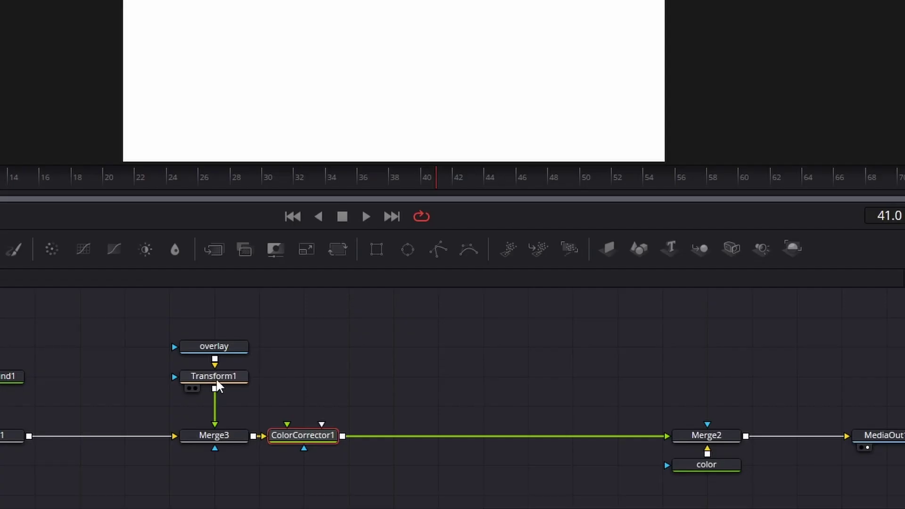
left_click(267, 376)
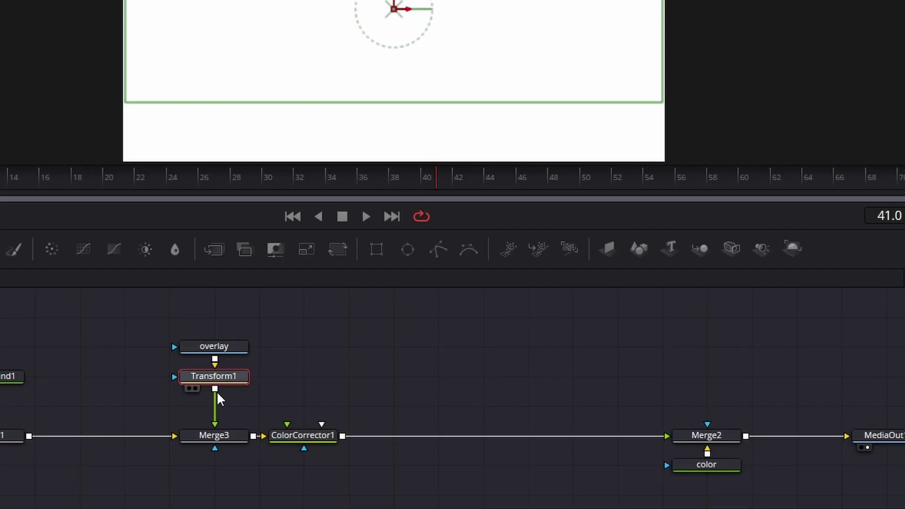
left_click_drag(215, 389, 303, 447)
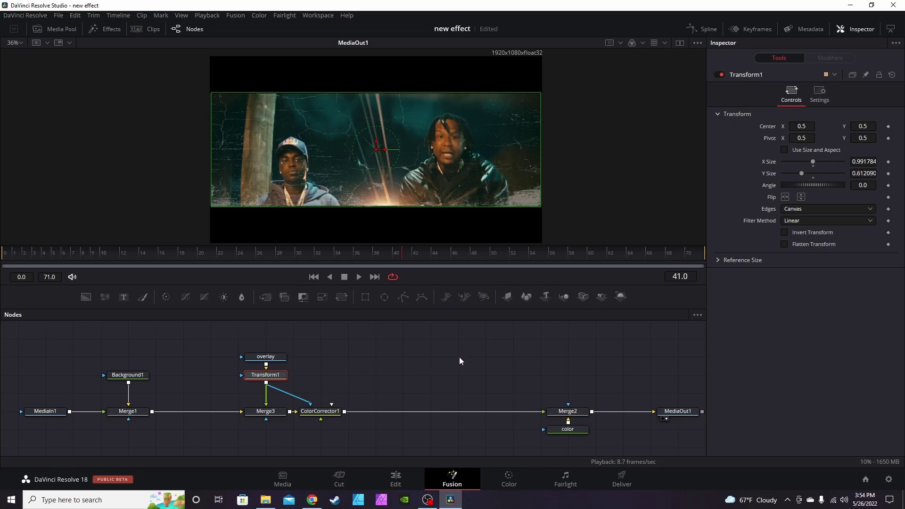
left_click_drag(460, 359, 421, 377)
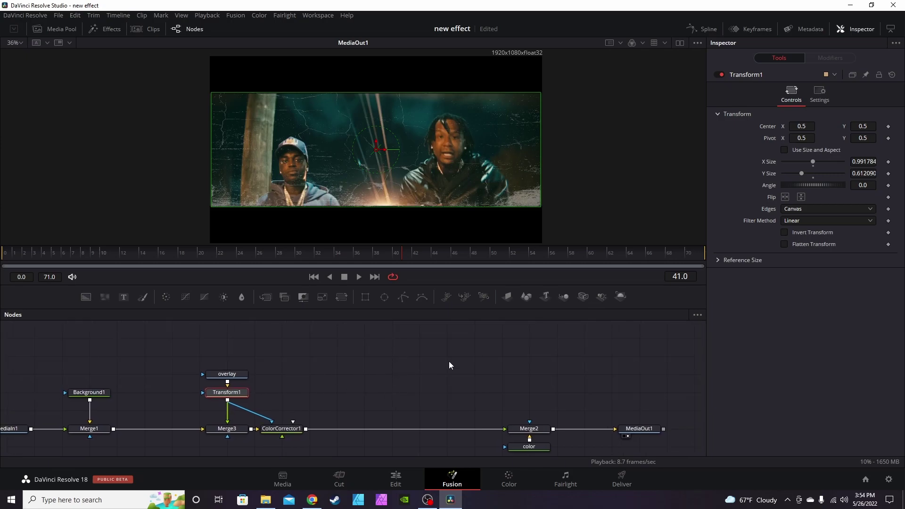
- Add a Mask Paint node as Merge2's mask, invert the mask, and choose the Stroke tool
left_click(541, 429)
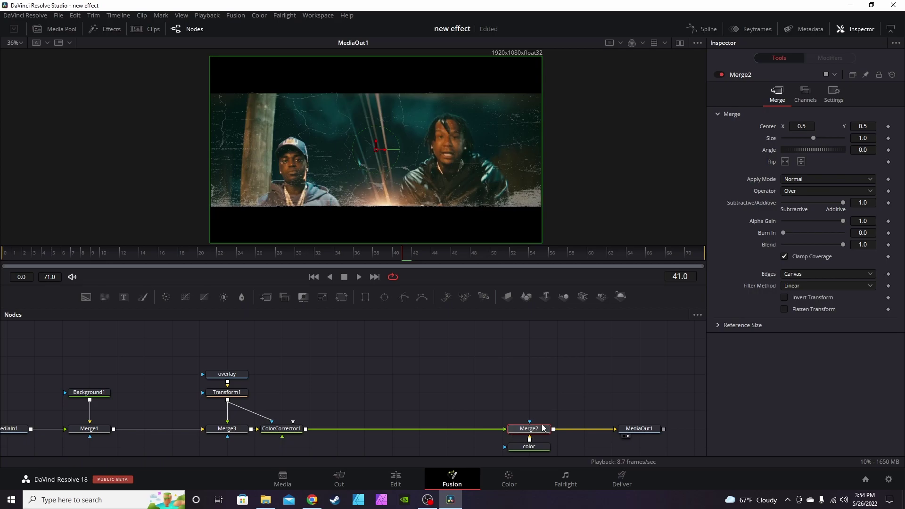
key("ctrl+space")
type("mask")
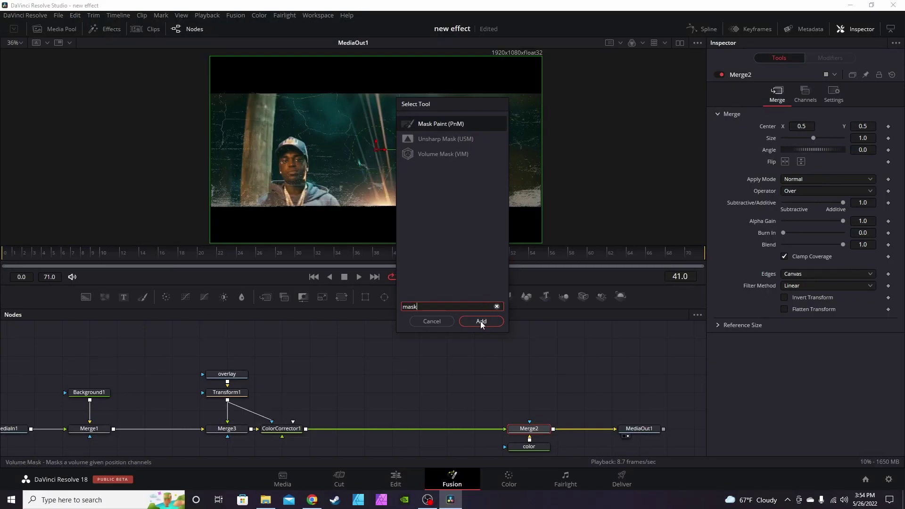
left_click(481, 322)
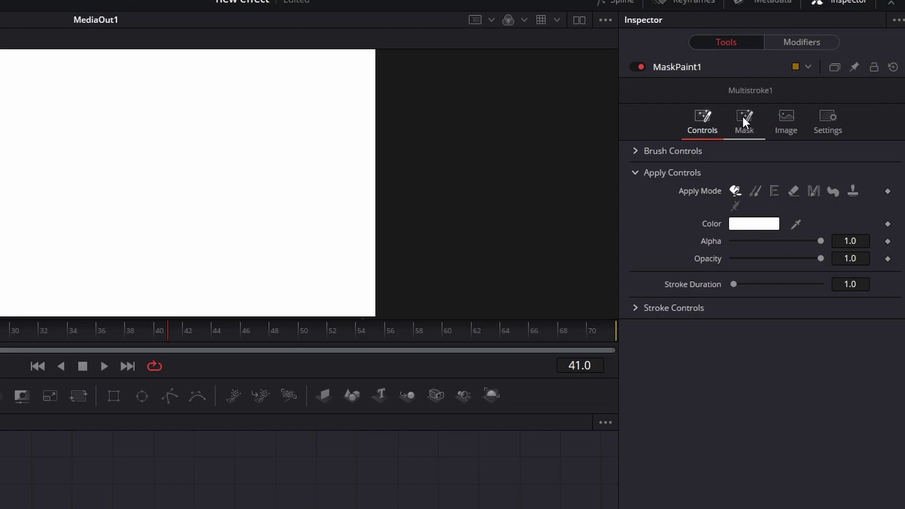
left_click(745, 124)
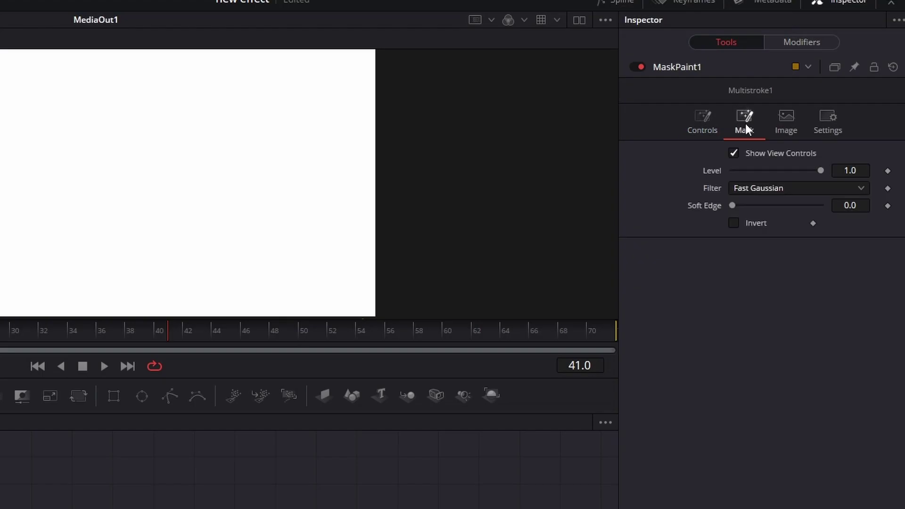
left_click(739, 222)
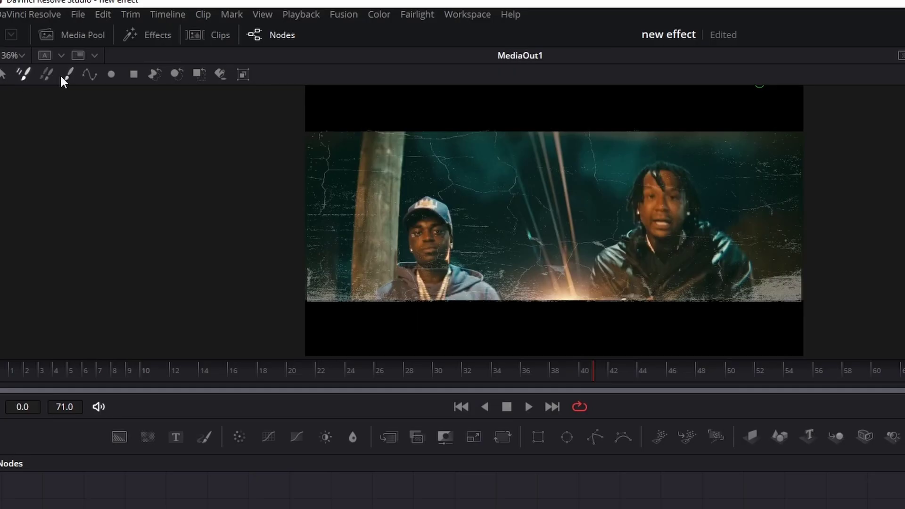
left_click(68, 75)
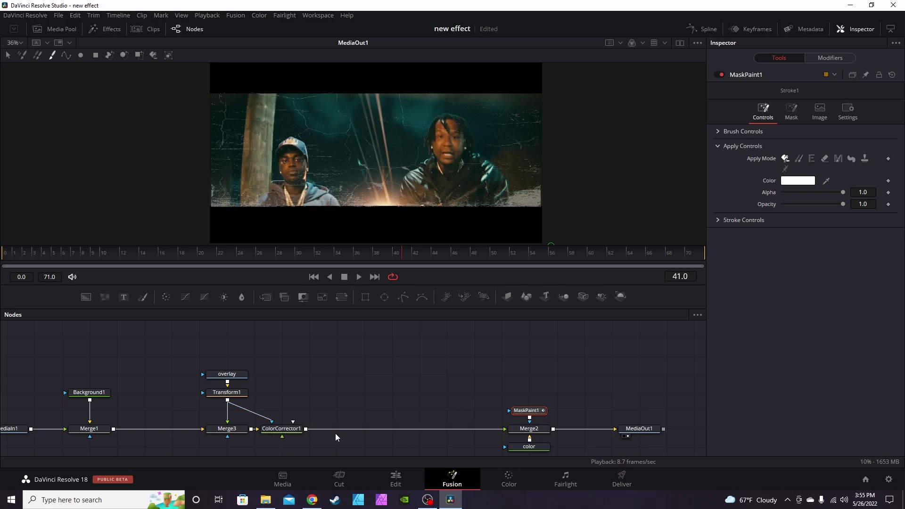
- Set a keyframe for the Color Corrector's color wheel at frame 0
left_click(284, 432)
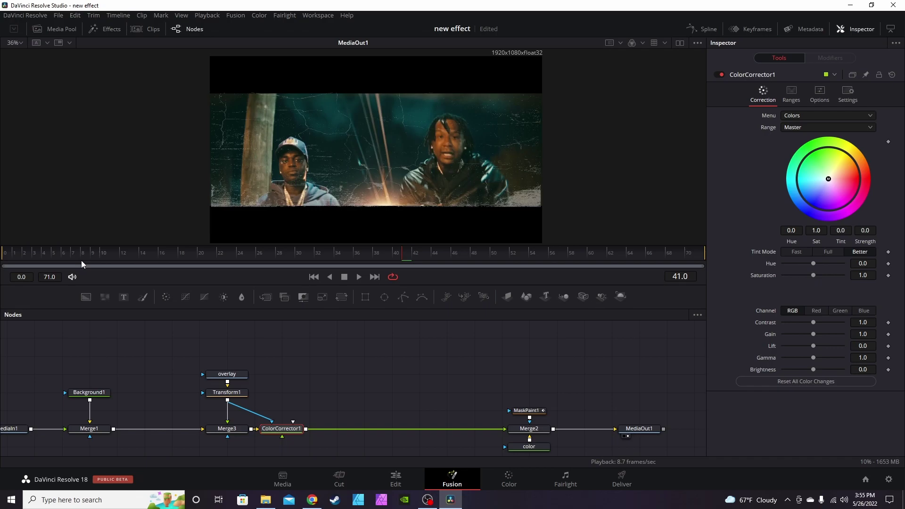
left_click(9, 256)
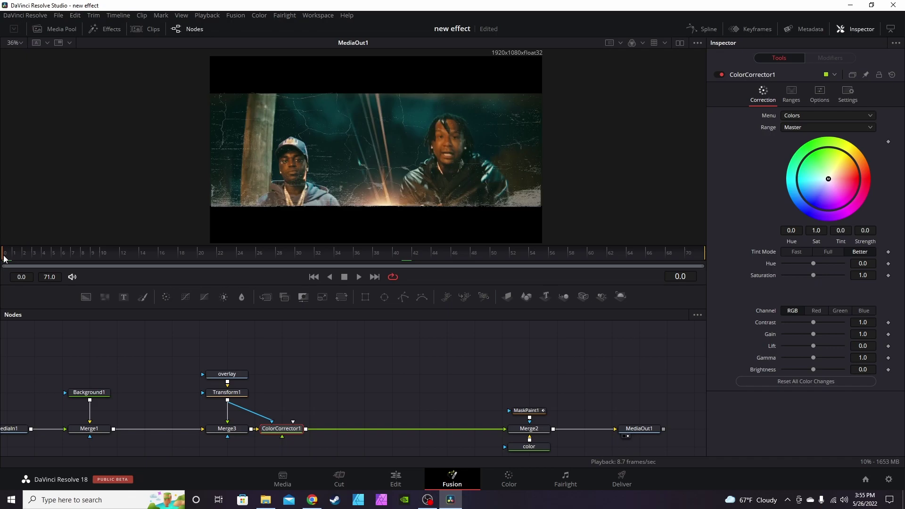
left_click(888, 142)
- At frame 23, set the Color Corrector's saturation to 0.22 with a tint of 0.125 at 0.0005 strength, and preview the color fade
left_click(689, 277)
type("2")
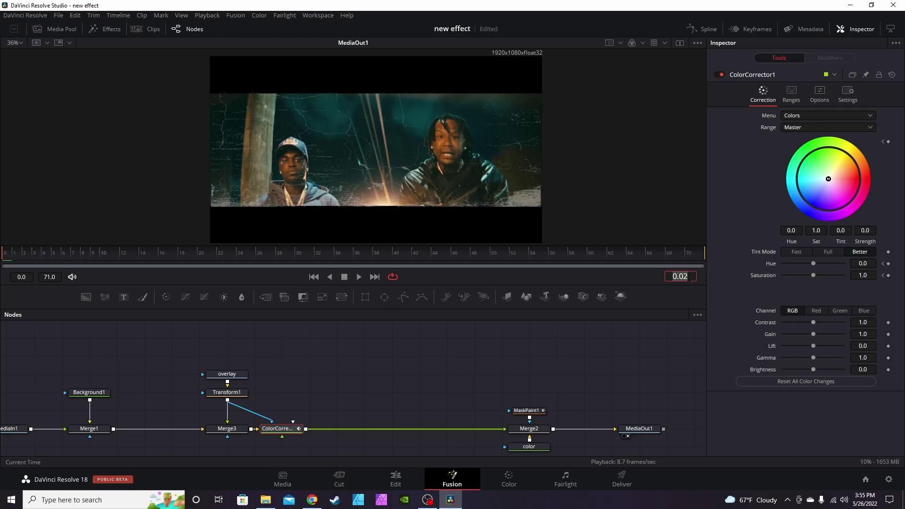
double_click(688, 278)
type("23")
key("Return")
left_click_drag(812, 275, 771, 277)
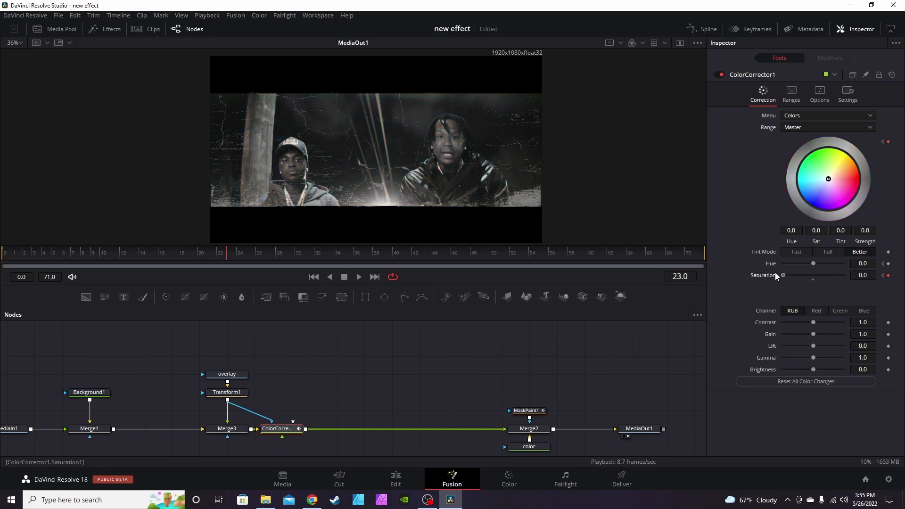
left_click_drag(783, 275, 814, 278)
left_click_drag(824, 179, 835, 212)
left_click(830, 179)
left_click_drag(812, 275, 788, 273)
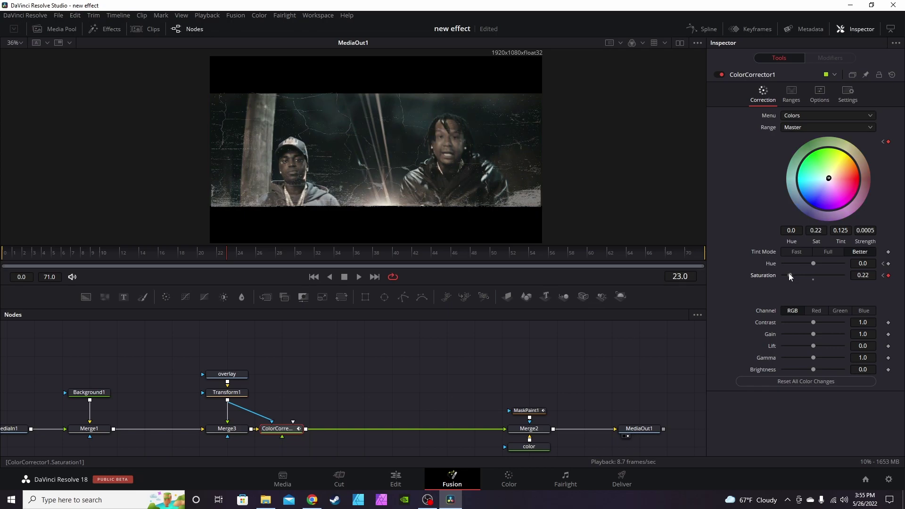
left_click_drag(19, 259, 94, 256)
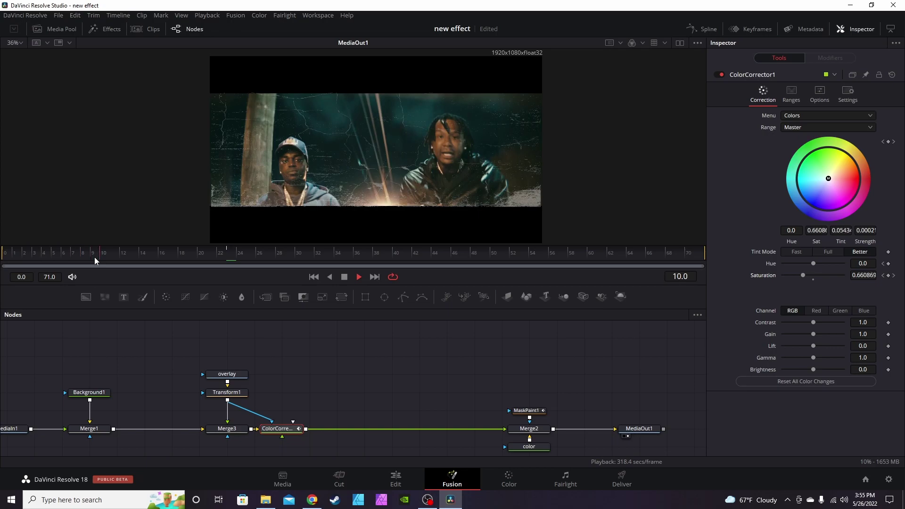
key("space")
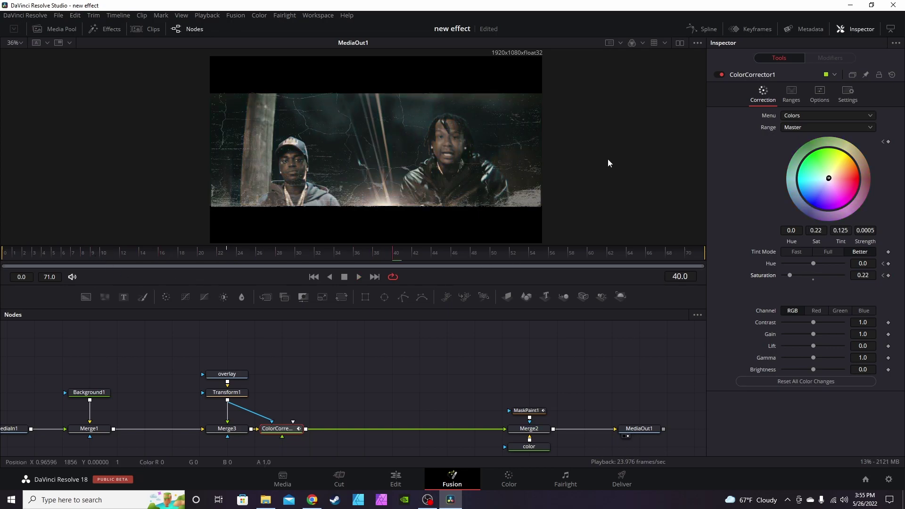
- Display all of ColorCorrector1's curves in the Spline editor, fit them to the view, and smooth all their keyframes
left_click(707, 29)
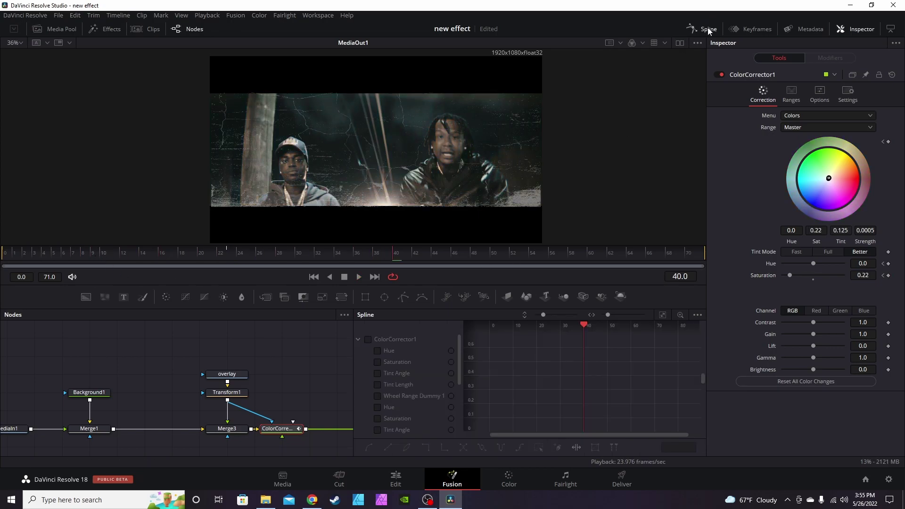
left_click(698, 315)
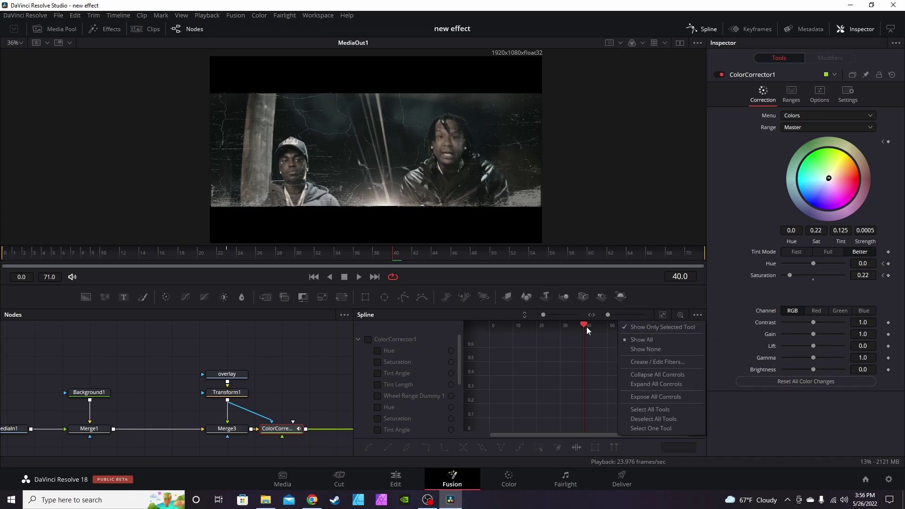
left_click(368, 340)
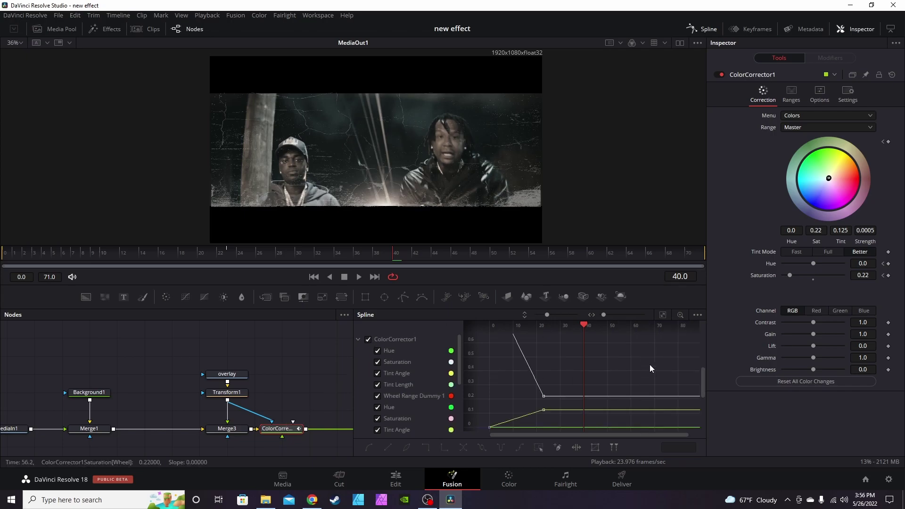
left_click(662, 315)
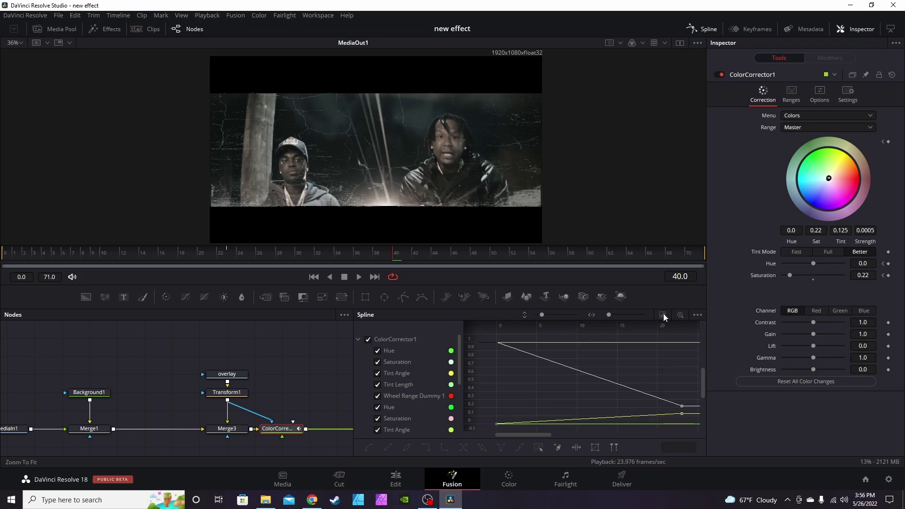
left_click(538, 448)
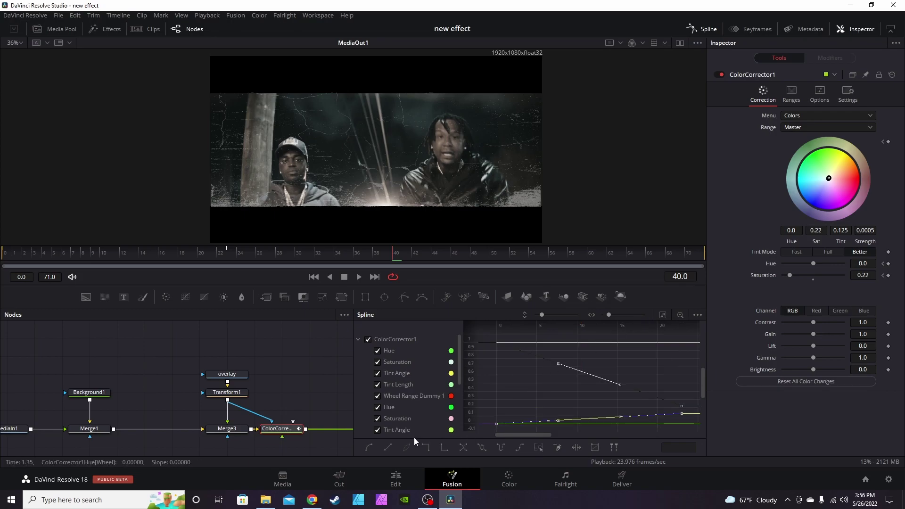
left_click(370, 448)
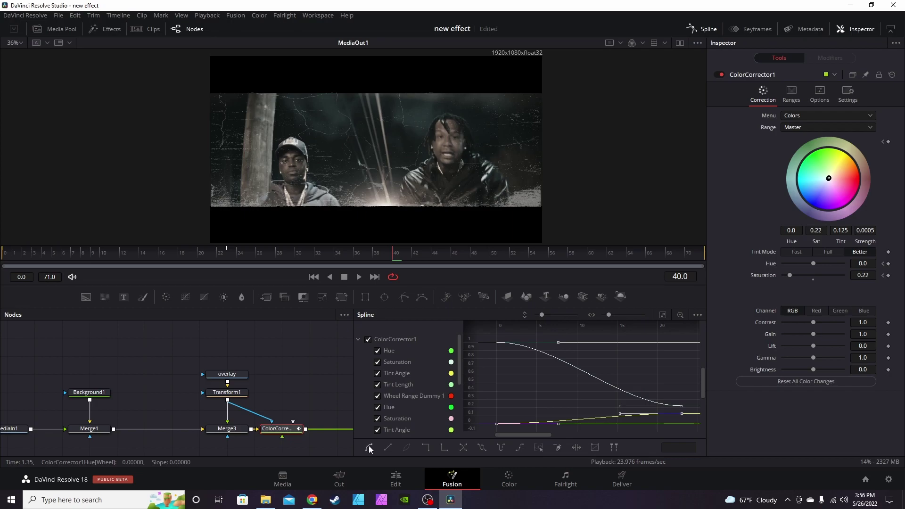
- Play the composition from the first frame to check the smoothed color fade
left_click(6, 257)
key("space")
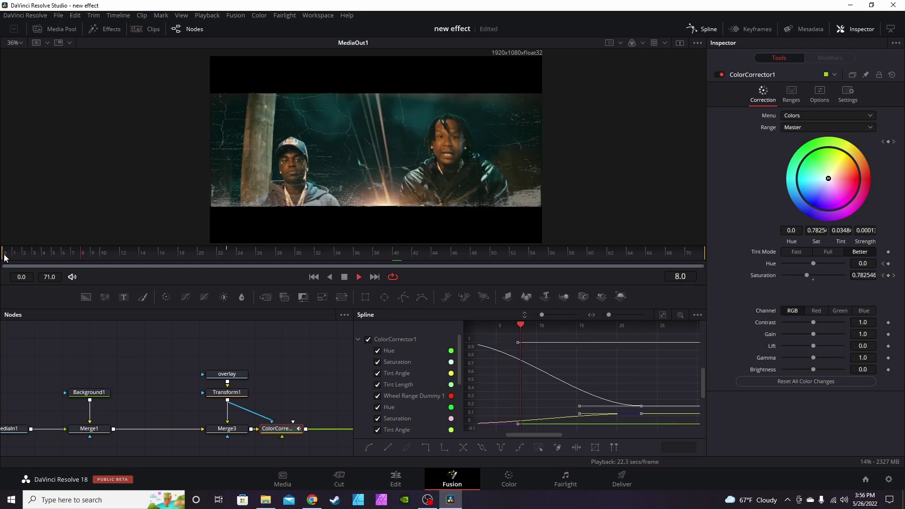
key("space")
left_click(6, 257)
key("space")
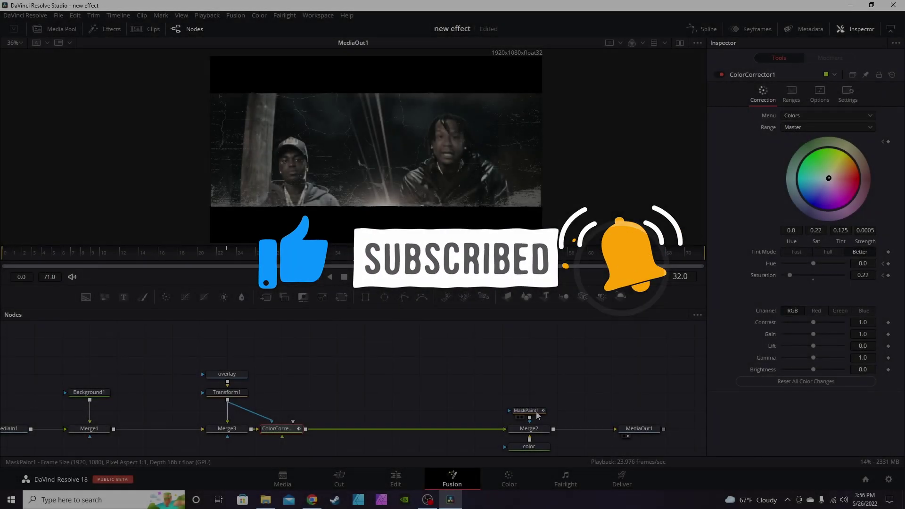
- Set MaskPaint1's brush size to 0.0012 for the painted outline strokes
left_click(533, 411)
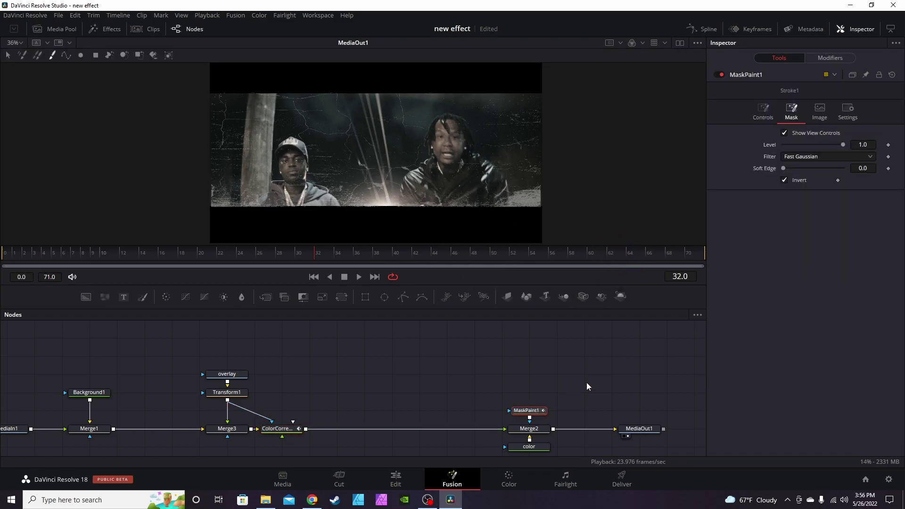
left_click(764, 112)
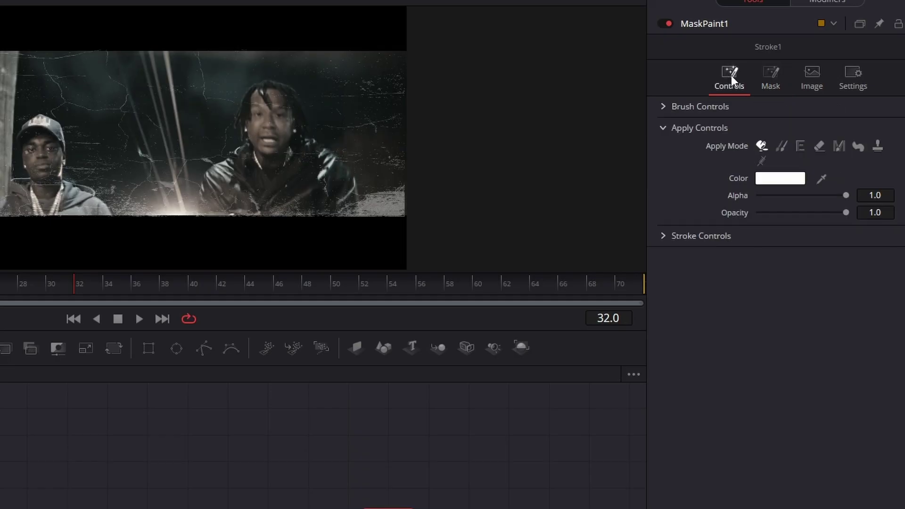
left_click(664, 107)
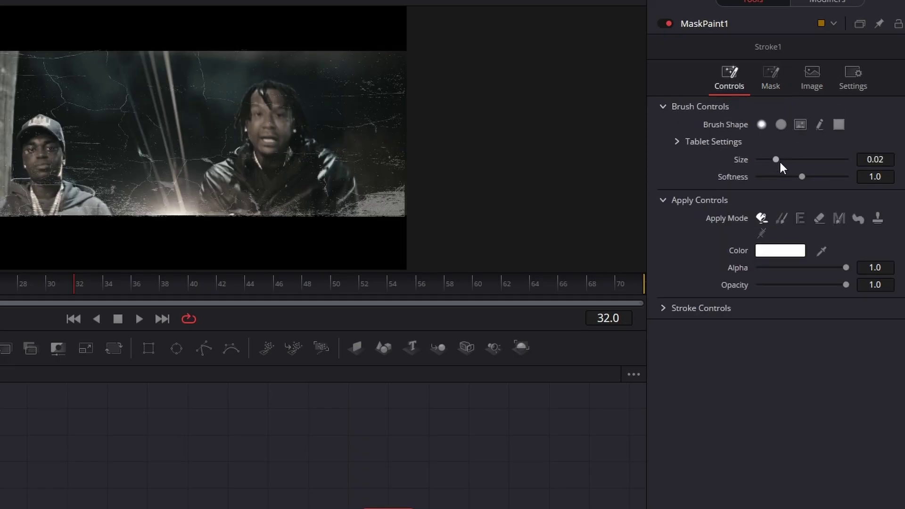
left_click_drag(779, 162, 723, 171)
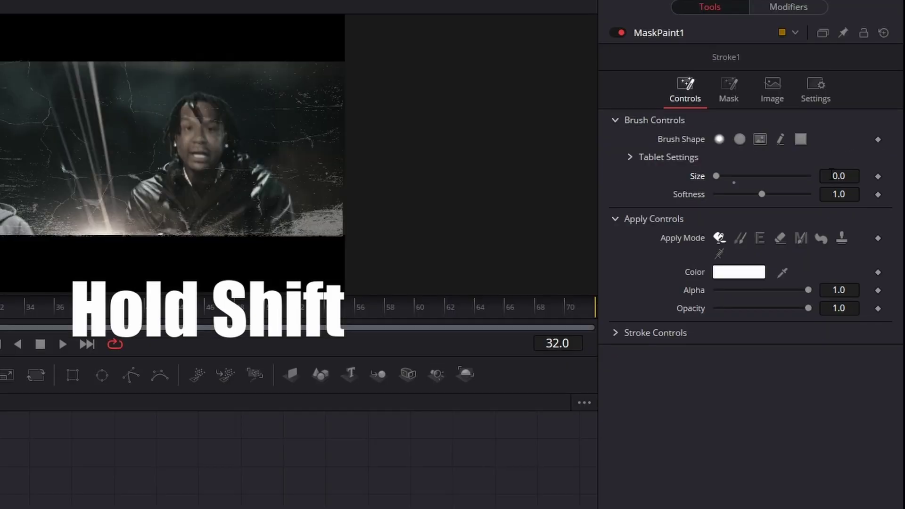
left_click(831, 175)
left_click_drag(840, 176, 842, 175)
left_click(733, 166)
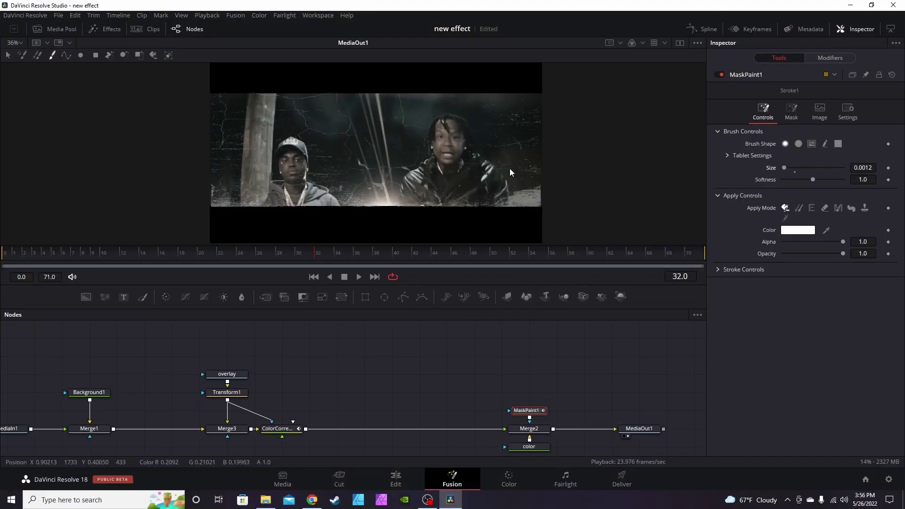
- Paint thin outline strokes up the jacket and hair of the man without a cap on the side facing the frame edge, setting the size to 0.0008
scroll(508, 174, "up", 10)
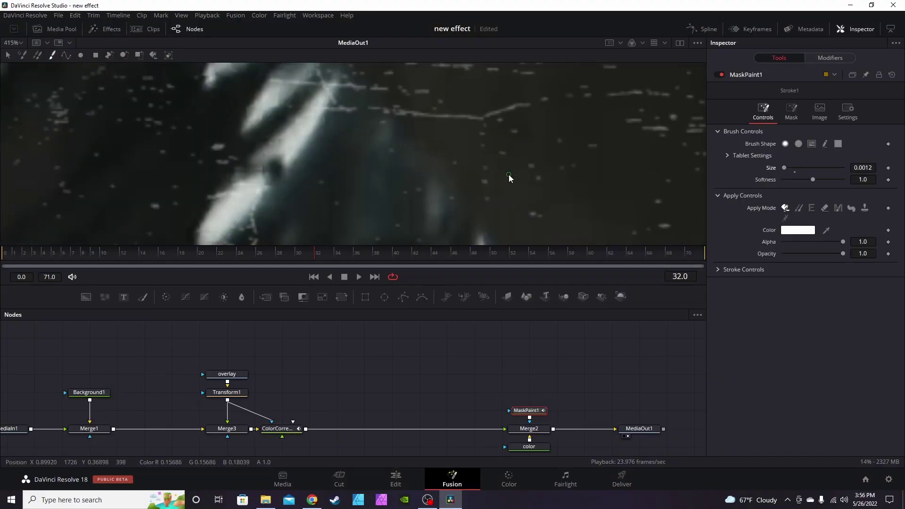
scroll(508, 174, "down", 1)
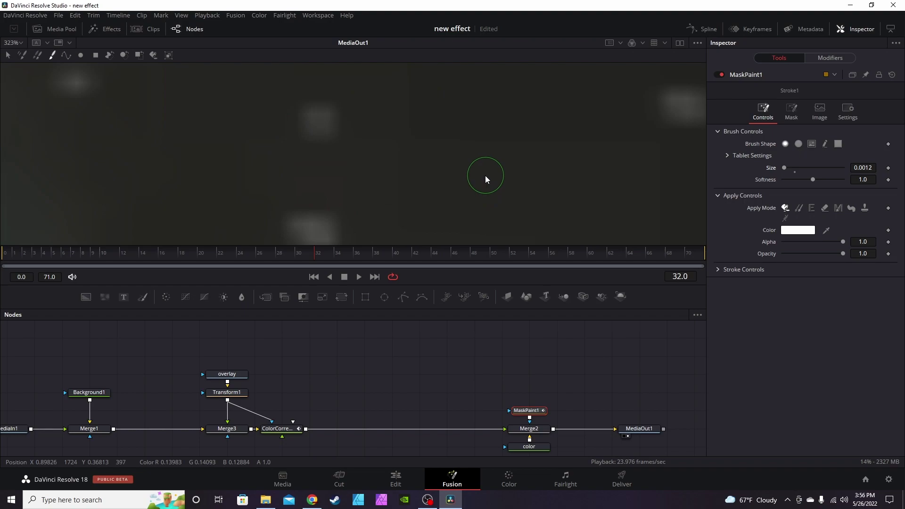
scroll(485, 177, "down", 8)
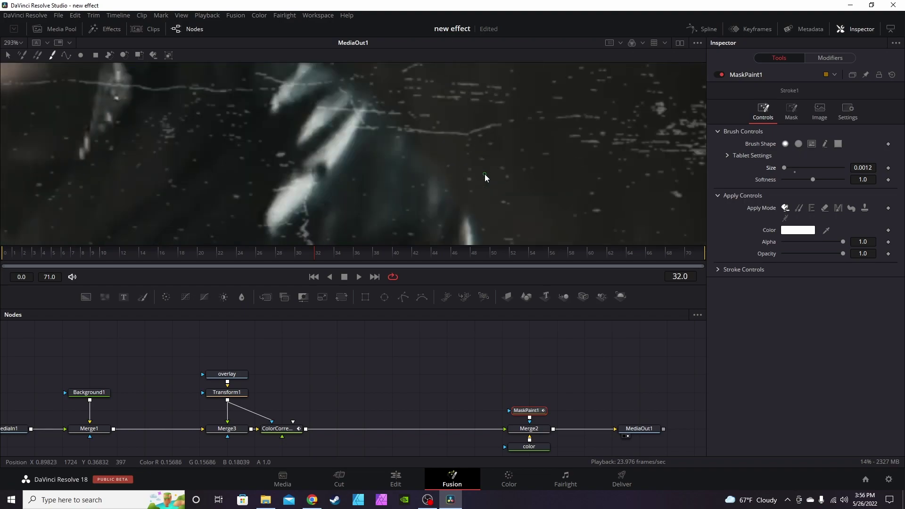
left_click(490, 216)
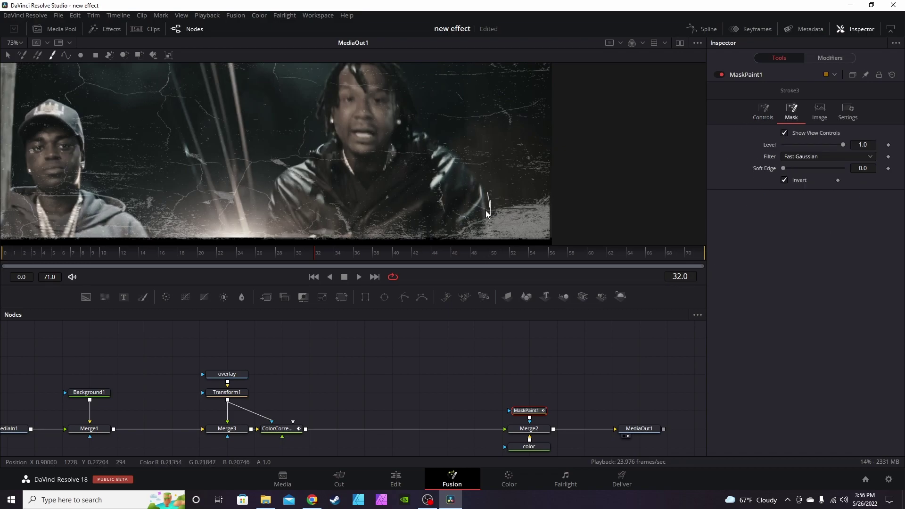
type("0.0008")
key("Return")
scroll(432, 135, "up", 1)
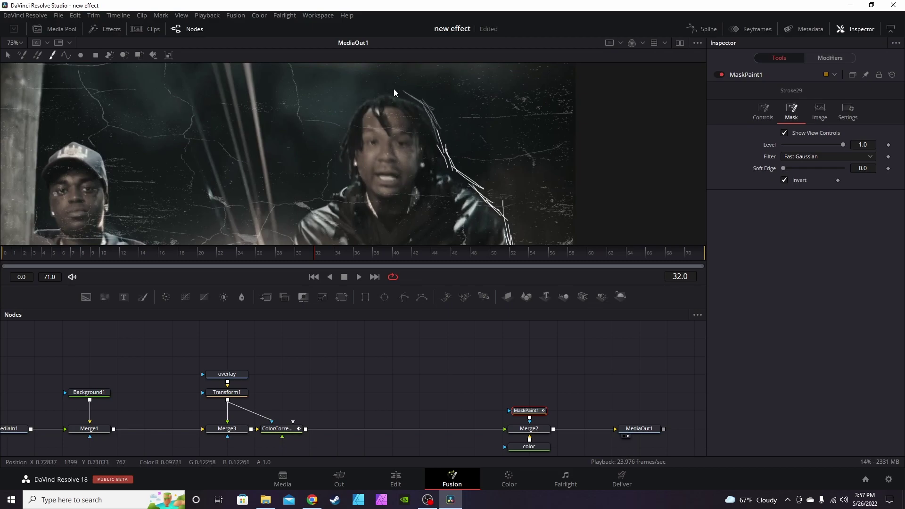
- Set the brush size to 0.0023 and paint outline strokes over the same man's head and down the other side of his hair
left_click(770, 115)
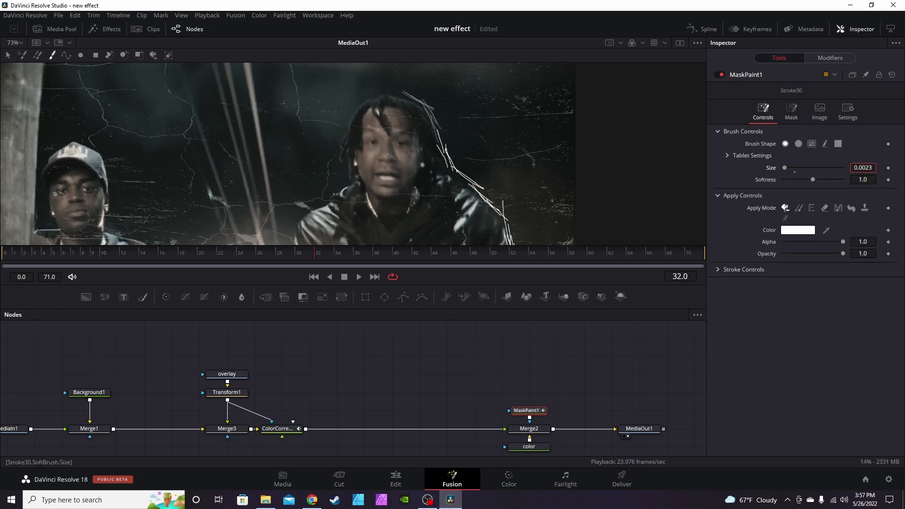
mouse_move(412, 95)
left_mouse_down()
mouse_move(429, 101)
mouse_move(388, 97)
mouse_move(390, 88)
mouse_move(474, 117)
left_mouse_up()
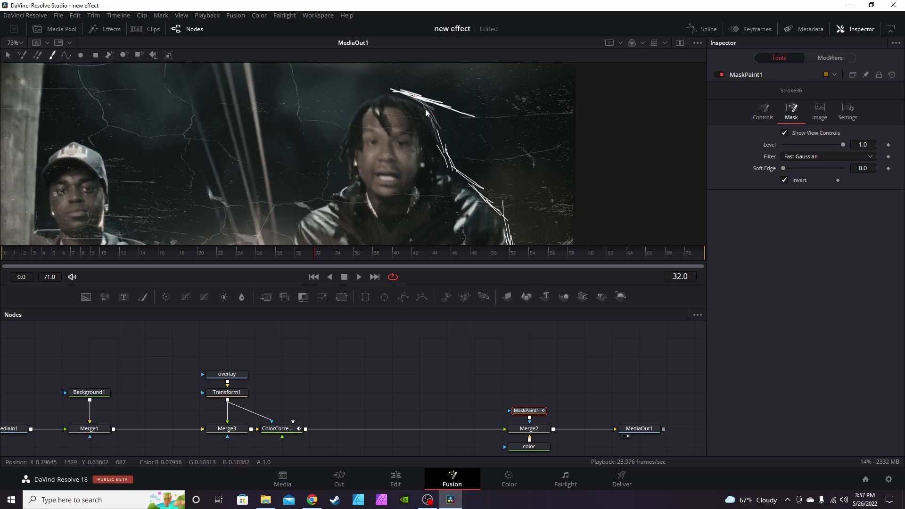
left_click_drag(363, 89, 429, 97)
left_click_drag(358, 95, 341, 133)
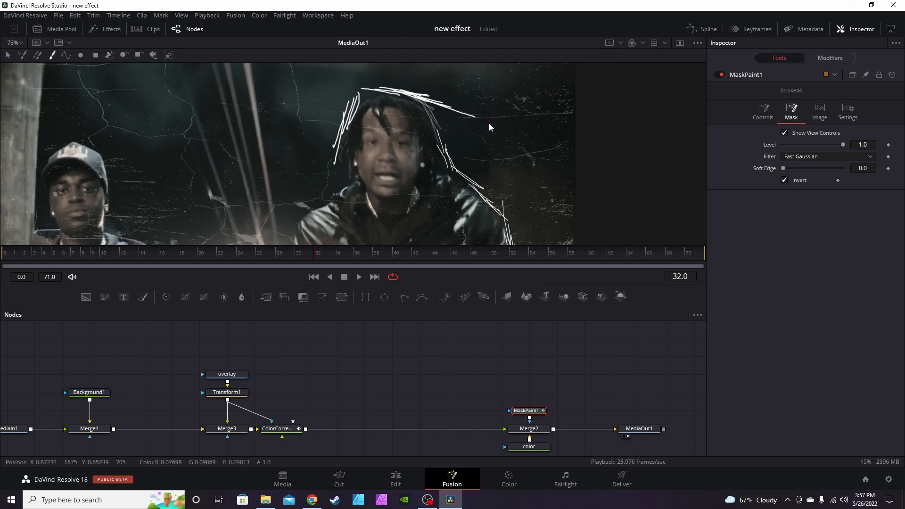
- Continue the outline down that side of his hair toward the shoulder, undoing and repainting the first strokes
left_click(764, 109)
mouse_move(341, 144)
left_mouse_down()
mouse_move(387, 135)
mouse_move(345, 217)
left_mouse_up()
key("ctrl+z")
key("ctrl+z")
left_click_drag(355, 175, 351, 208)
- Paint outline strokes around the cap and head of the other man
mouse_move(237, 205)
left_mouse_down()
mouse_move(226, 175)
mouse_move(201, 163)
mouse_move(181, 89)
left_mouse_up()
scroll(213, 165, "up", 3)
left_click_drag(255, 154, 290, 181)
left_click_drag(210, 177, 268, 150)
mouse_move(208, 168)
left_mouse_down()
mouse_move(233, 191)
mouse_move(230, 221)
mouse_move(226, 170)
left_mouse_up()
- Paint long strokes along the edge of the wooden pole beside the capped man, up past the picture's upper border
scroll(222, 179, "down", 1)
scroll(224, 215, "left", 1)
scroll(235, 246, "up", 1)
left_click_drag(233, 209, 240, 146)
left_click_drag(231, 183, 243, 81)
left_click_drag(238, 140, 245, 79)
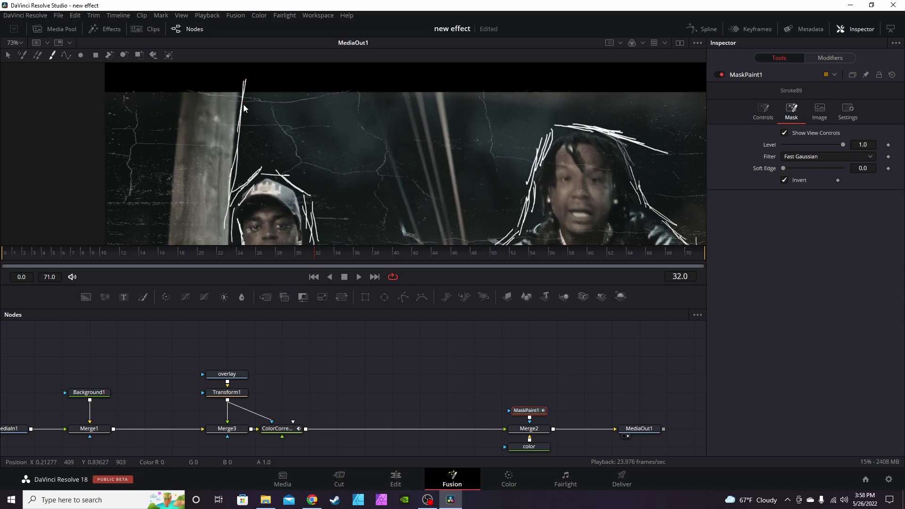
- Undo the last four mask strokes and restore three of them
key("ctrl+z")
key("ctrl+z")
key("ctrl+z")
key("ctrl+z")
scroll(236, 161, "down", 2)
key("ctrl+shift+z")
key("ctrl+shift+z")
key("ctrl+shift+z")
- Paint outline strokes along the pole's outer edge and the capped man's shoulder
left_click_drag(188, 203, 185, 221)
left_click_drag(308, 184, 325, 221)
- Paint an X over each of the capped man's eyes and a curved smile across his mouth
scroll(256, 169, "up", 4)
left_click_drag(221, 146, 248, 176)
left_click_drag(259, 136, 233, 178)
left_click_drag(297, 139, 328, 167)
left_click_drag(324, 137, 301, 170)
mouse_move(230, 211)
left_mouse_down()
mouse_move(265, 223)
mouse_move(311, 198)
left_mouse_up()
- Paint X marks over the other man's eyes and a stitched mouth, and finish his outline strokes
scroll(311, 198, "down", 4)
left_click_drag(464, 104, 480, 130)
mouse_move(491, 97)
left_mouse_down()
mouse_move(467, 130)
mouse_move(525, 134)
left_mouse_up()
left_click_drag(523, 104, 512, 132)
mouse_move(466, 146)
left_mouse_down()
mouse_move(479, 161)
mouse_move(524, 159)
left_mouse_up()
left_click_drag(470, 169, 471, 175)
scroll(519, 123, "down", 5)
left_click_drag(543, 118, 543, 129)
left_click_drag(463, 162, 457, 185)
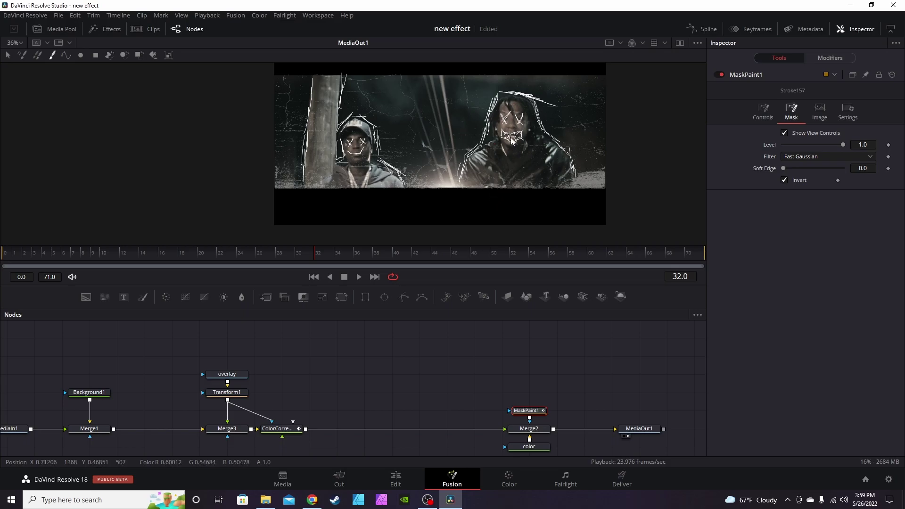
- Move the color node further below Merge2 and set its color to bright red with saturation 0.928 and value 0.945
scroll(458, 126, "up", 2)
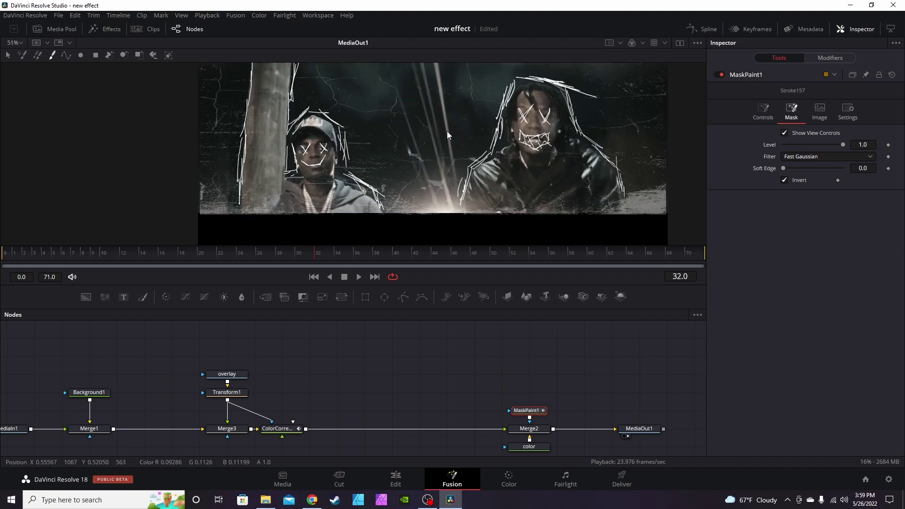
left_click_drag(438, 134, 420, 174)
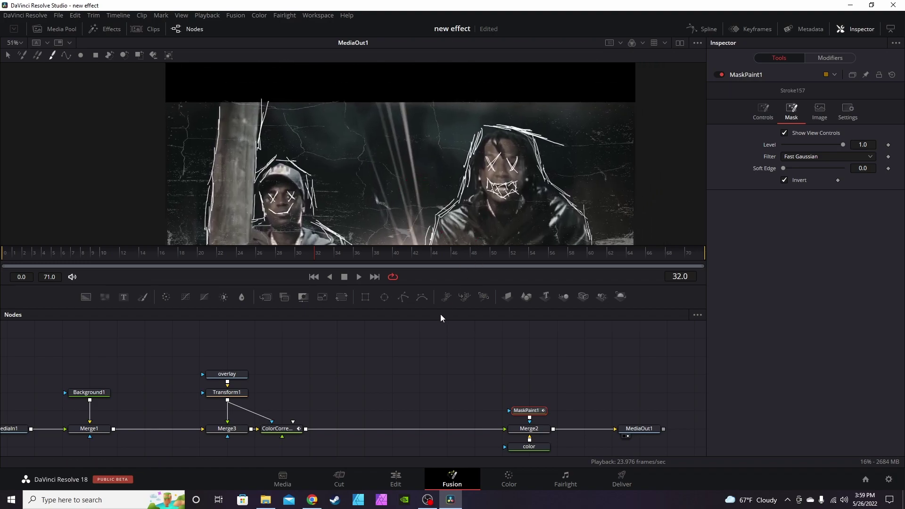
left_click_drag(440, 311, 440, 398)
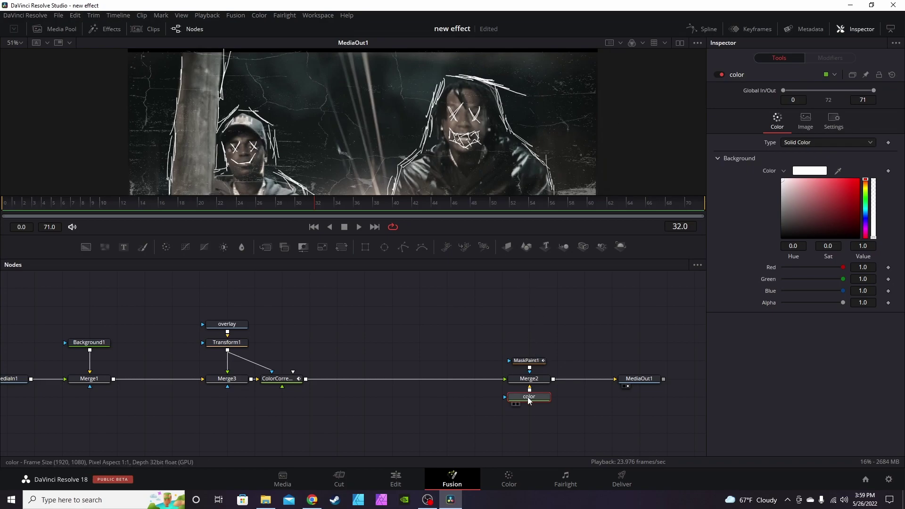
mouse_move(512, 405)
left_mouse_down()
mouse_move(500, 417)
mouse_move(521, 415)
left_mouse_up()
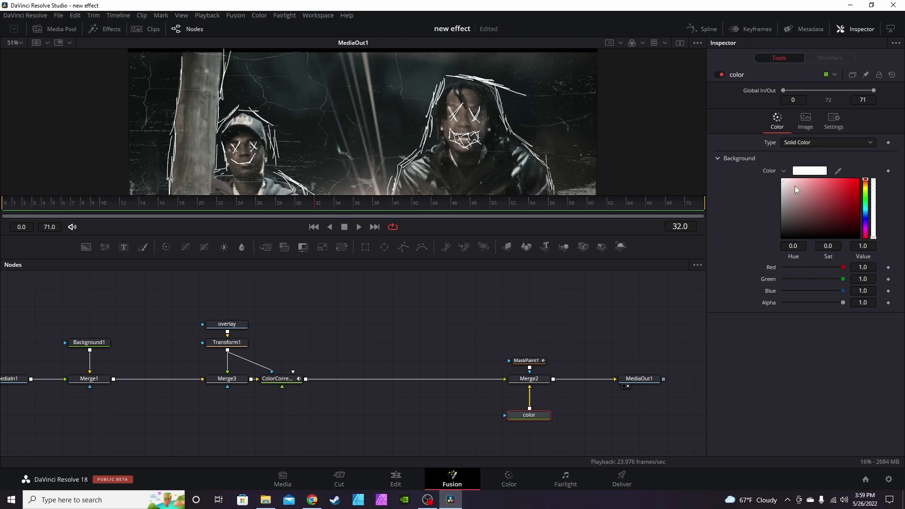
mouse_move(788, 182)
left_mouse_down()
mouse_move(858, 193)
mouse_move(857, 238)
mouse_move(842, 210)
mouse_move(867, 198)
mouse_move(866, 234)
mouse_move(872, 179)
left_mouse_up()
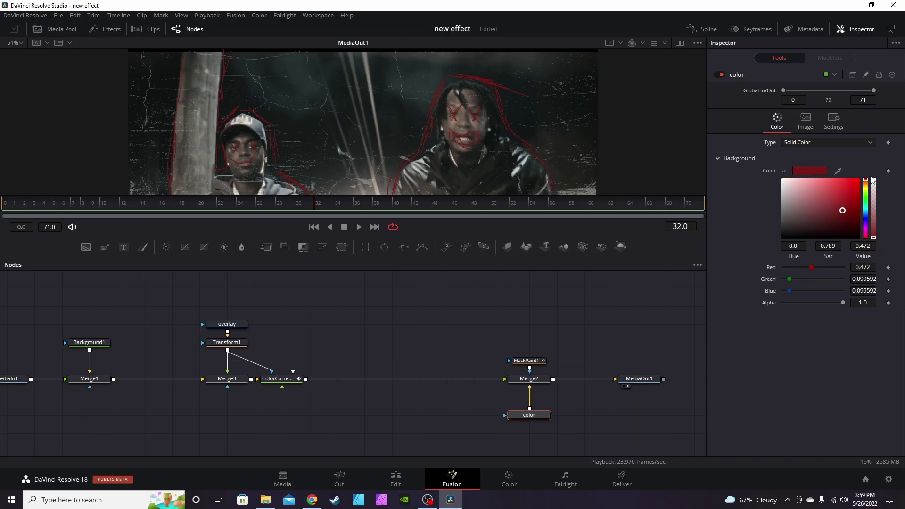
left_click_drag(844, 213, 854, 182)
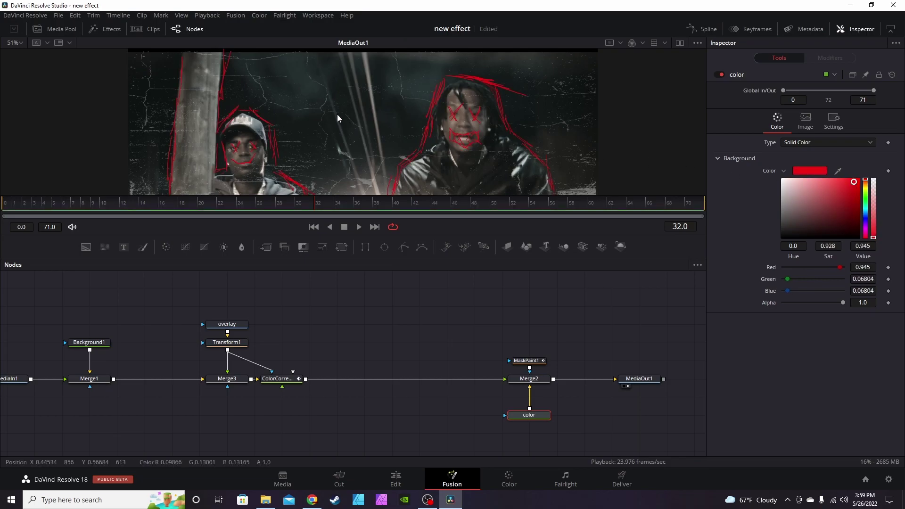
scroll(338, 112, "down", 4)
scroll(338, 112, "up", 3)
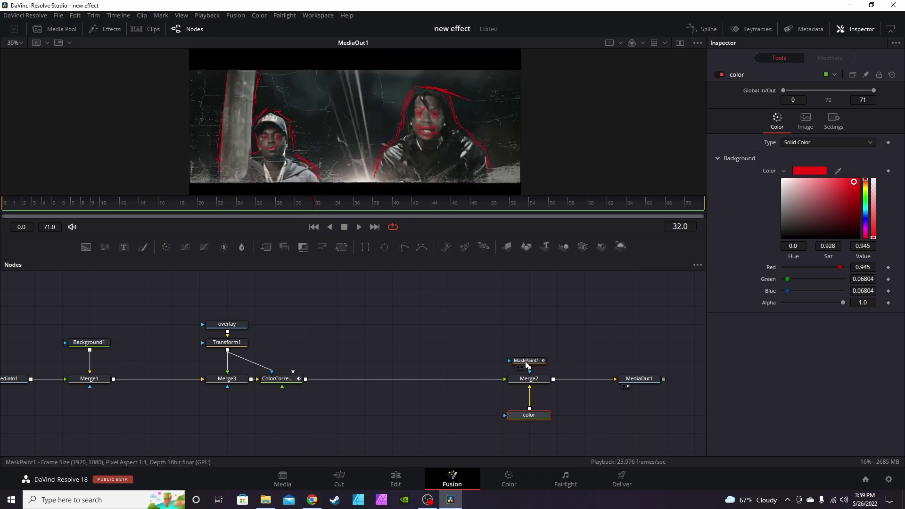
- Insert a Rectangle mask between MaskPaint1 and Merge2 and enlarge it to about 0.965 wide and 0.862 high
left_click_drag(527, 364, 527, 346)
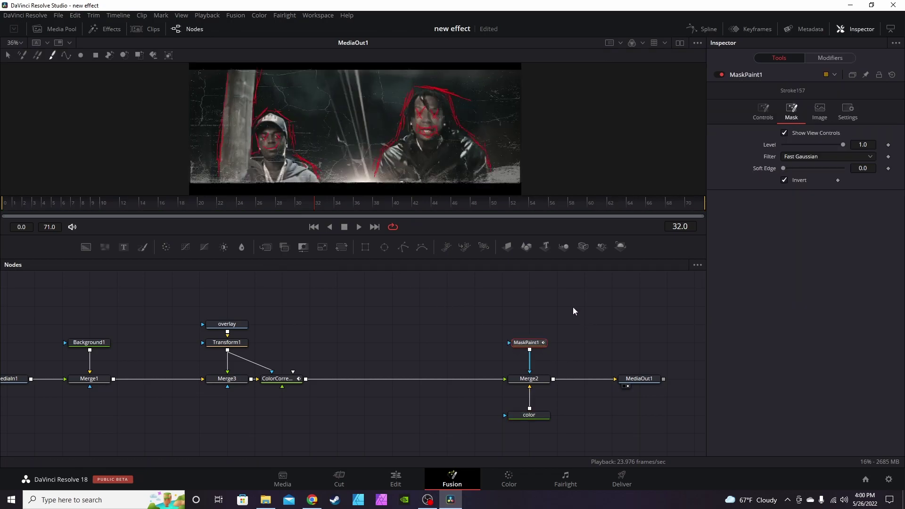
left_click(366, 248)
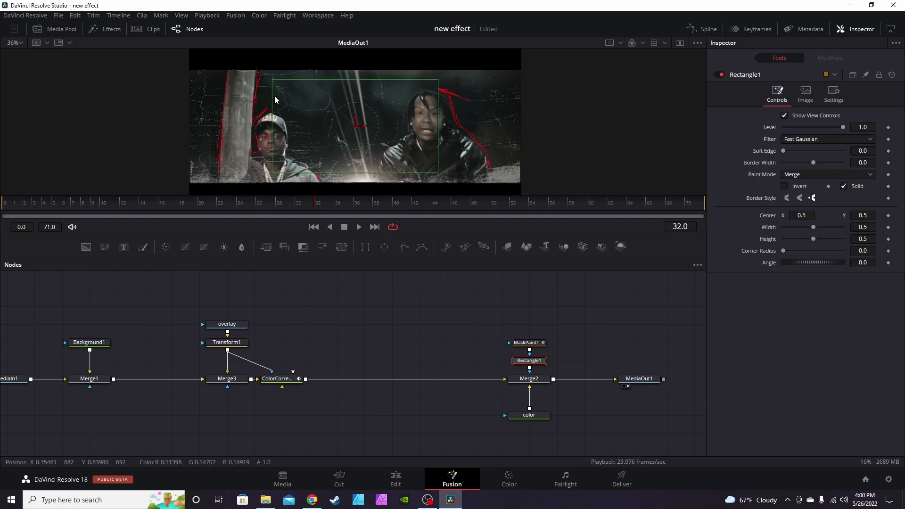
scroll(432, 135, "down", 2)
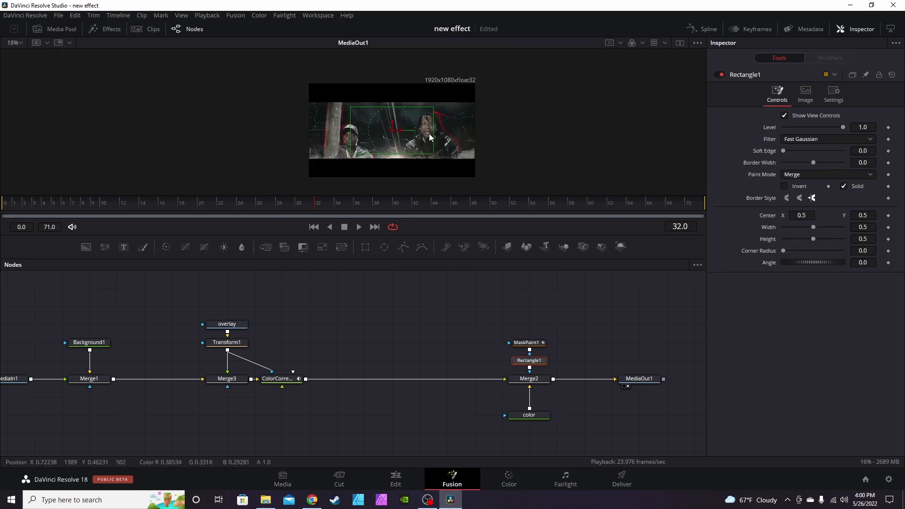
left_click_drag(440, 164, 478, 165)
left_click_drag(407, 138, 416, 126)
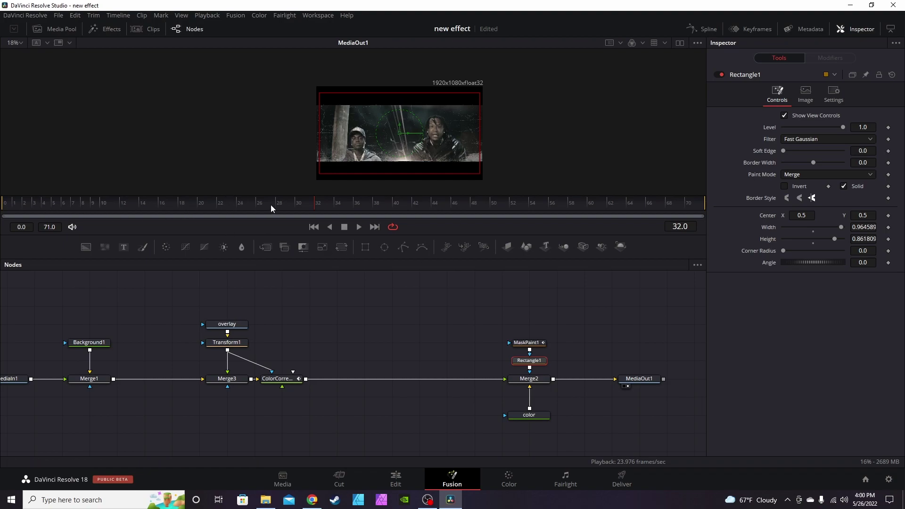
- Keyframe Rectangle1's center at frame 23 and shift it rightward to about X 0.678 at frame 26
left_click(227, 202)
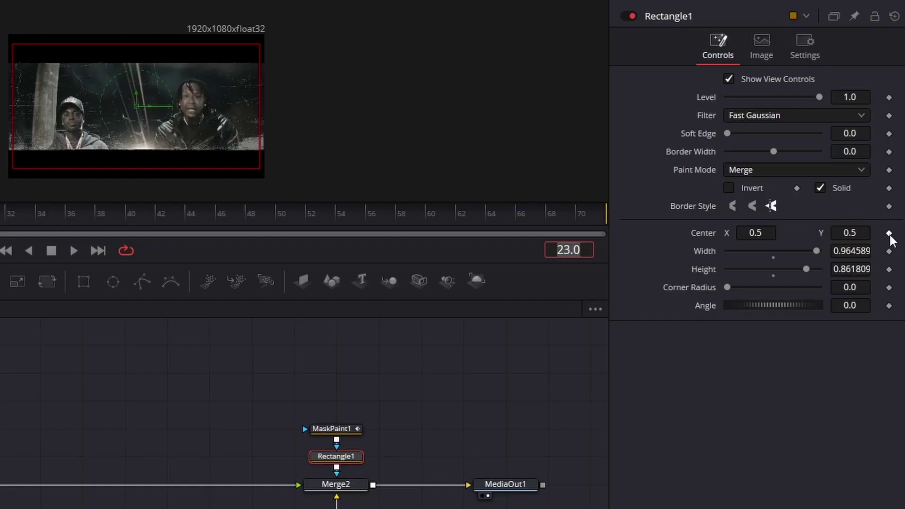
left_click(889, 233)
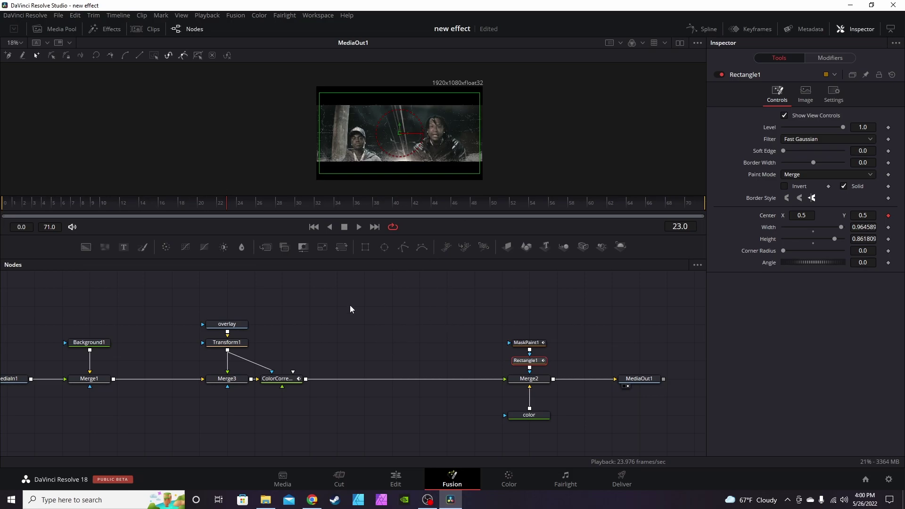
key("Right")
key("Right")
key("Right")
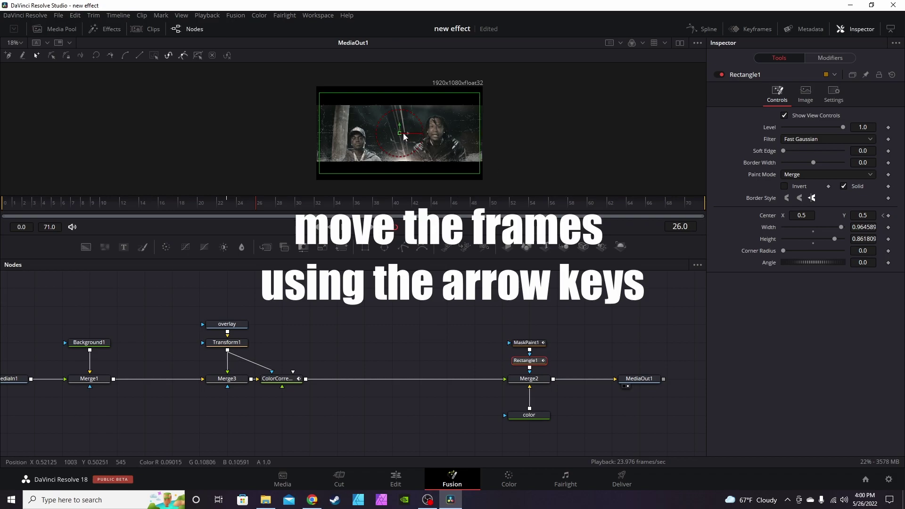
left_click_drag(403, 133, 432, 132)
- Shift Rectangle1 rightward out of the frame in stages from frame 28 to frame 43, ending at center X 1.71, Y 0.495
key("Right")
key("Right")
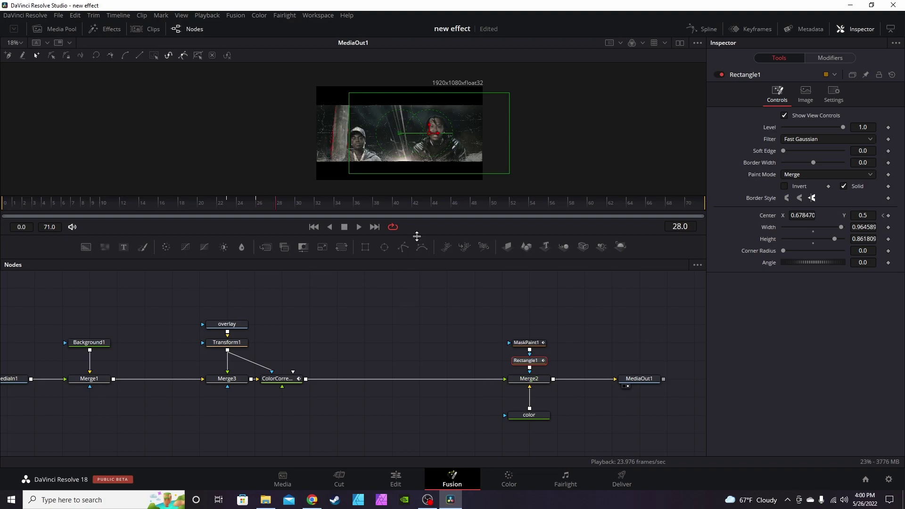
left_click_drag(430, 131, 596, 132)
key("Right")
key("Right")
key("Right")
key("Right")
key("Right")
key("Right")
key("Right")
key("Right")
key("Right")
key("Right")
key("Right")
key("Right")
key("Right")
key("Right")
key("Right")
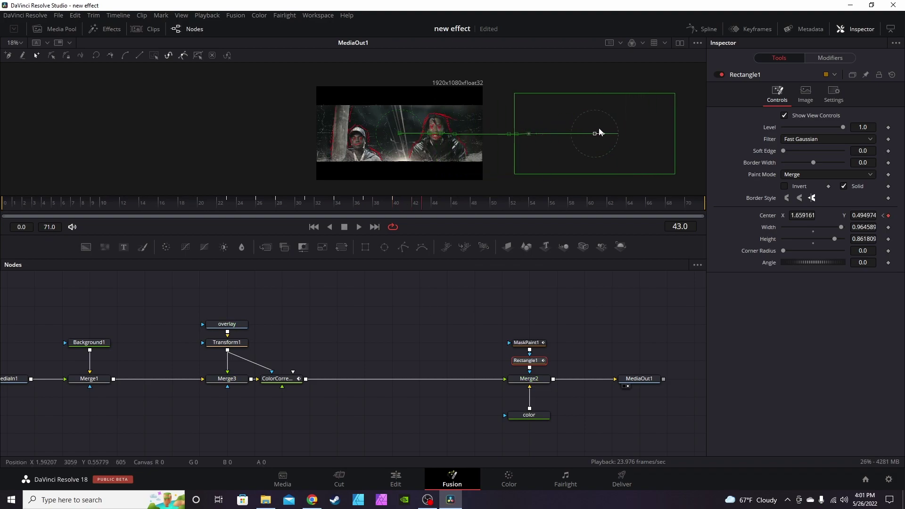
- Play the composition to check the animated mask reveal and save the project
key("space")
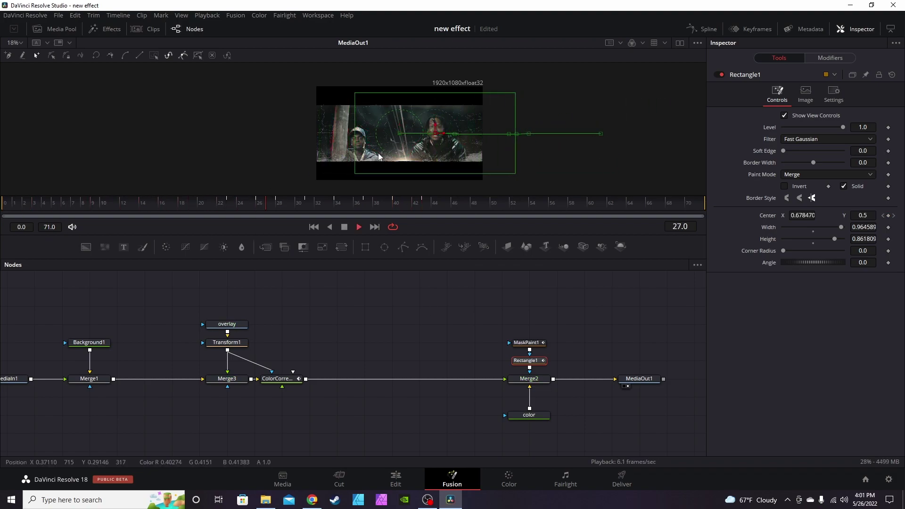
key("space")
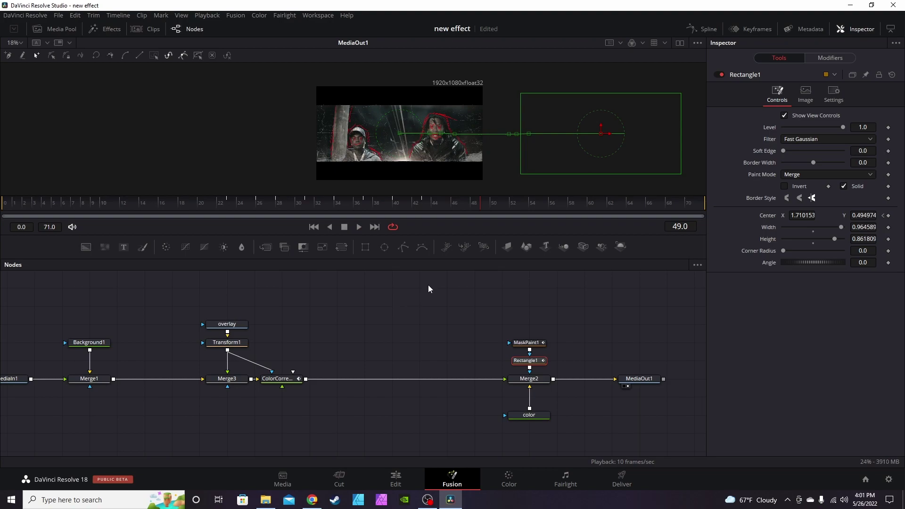
key("ctrl+s")
- Open the spline graph of Rectangle1's path and give all its displacement keyframes stepped interpolation (Step In)
left_click(709, 29)
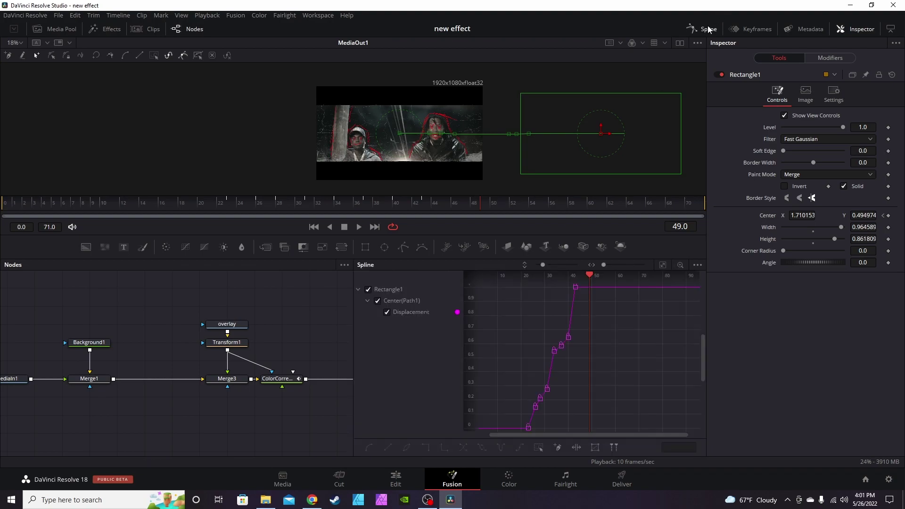
left_click(663, 265)
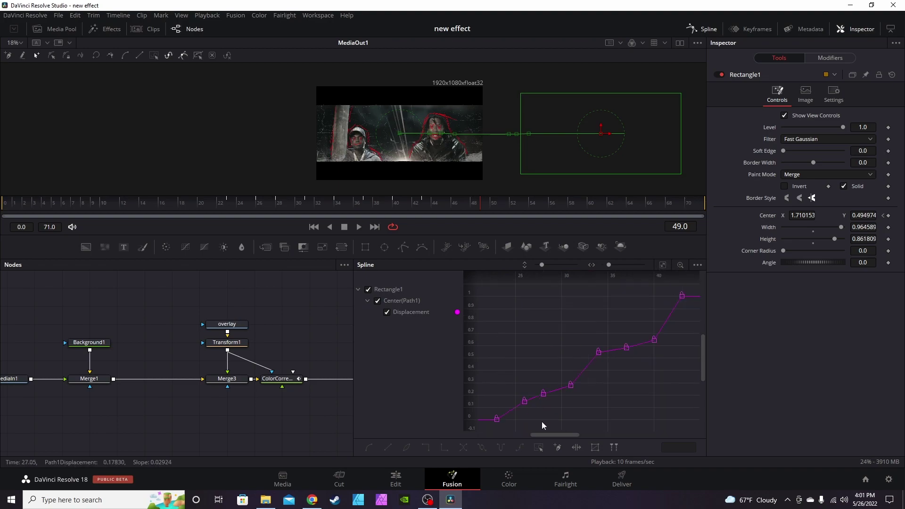
left_click(540, 448)
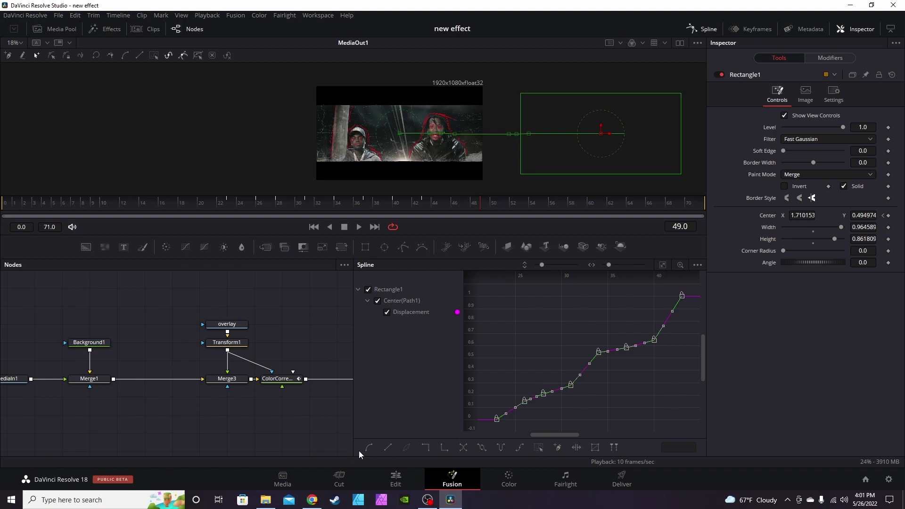
left_click(426, 447)
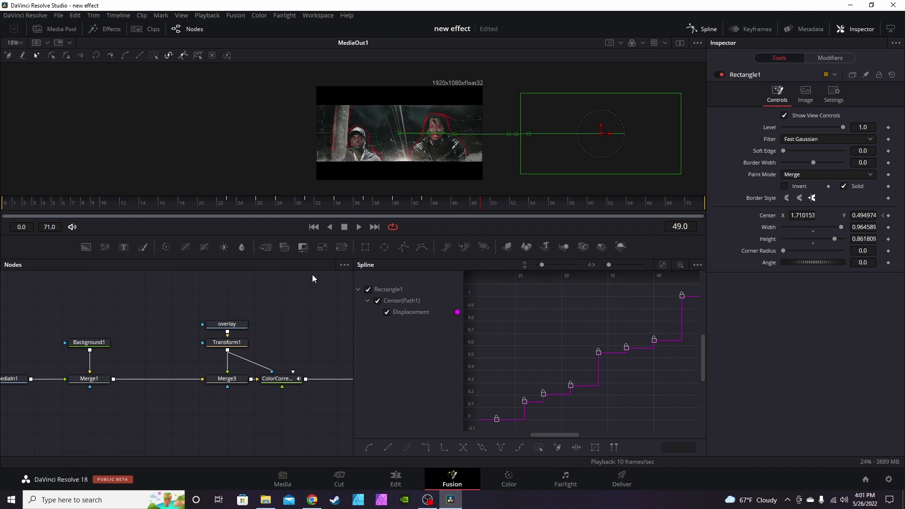
- Play the composition from near the start to check the stepped mask reveal and close the spline graph
left_click(19, 208)
key("space")
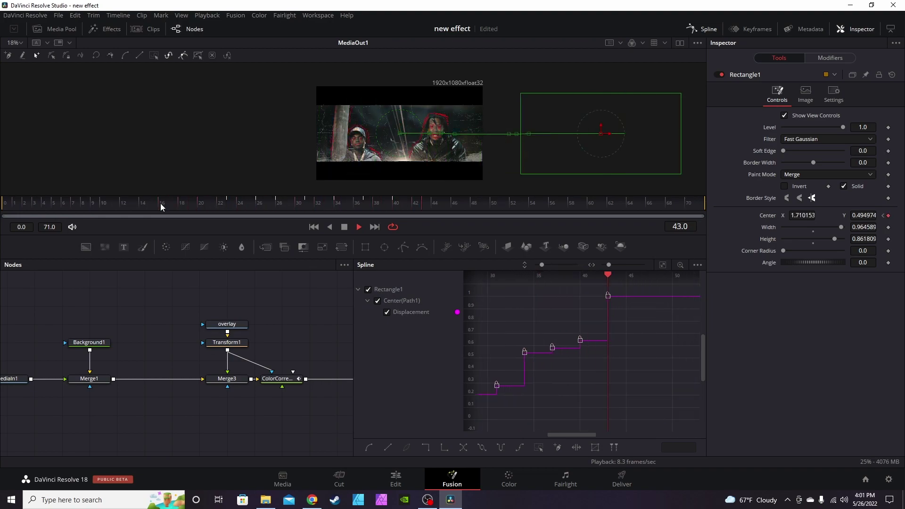
key("space")
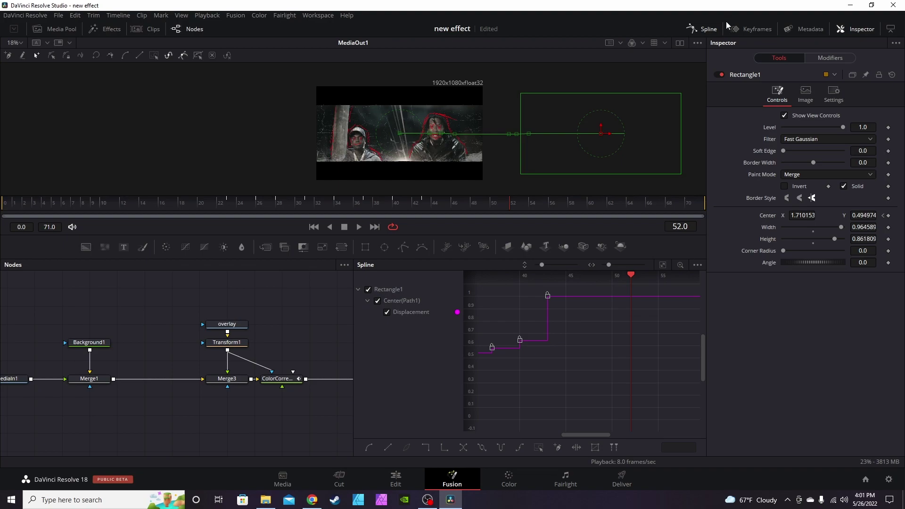
left_click(712, 30)
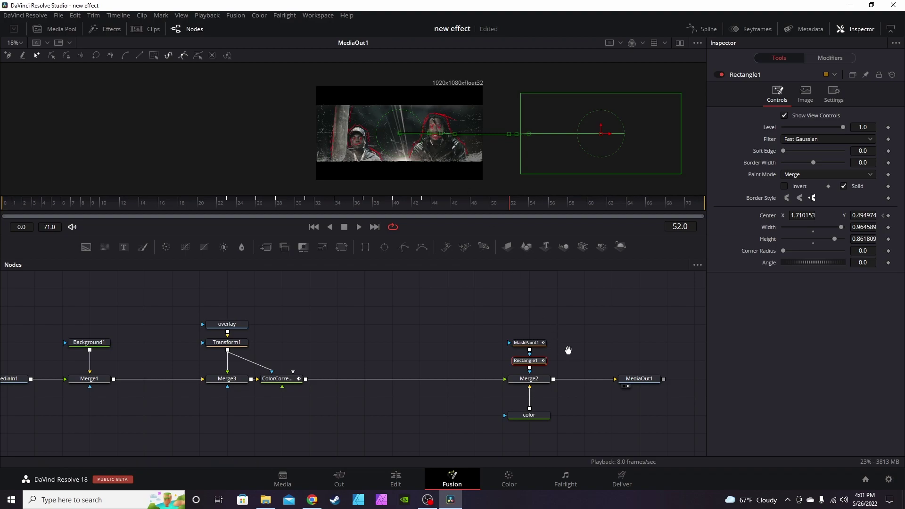
- Move MediaOut1 further away from Merge2 and insert a Merge node on the connection between them
left_click_drag(569, 351, 448, 336)
left_click_drag(526, 366, 636, 365)
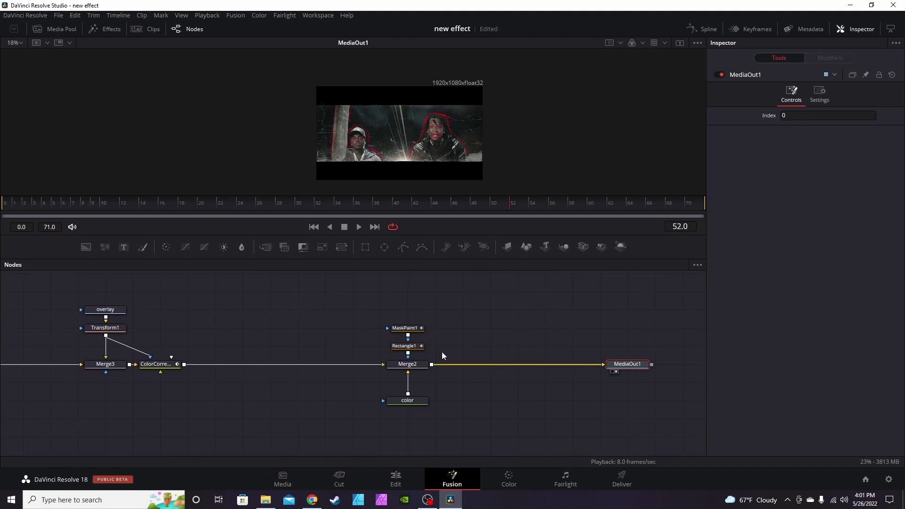
left_click_drag(266, 248, 503, 362)
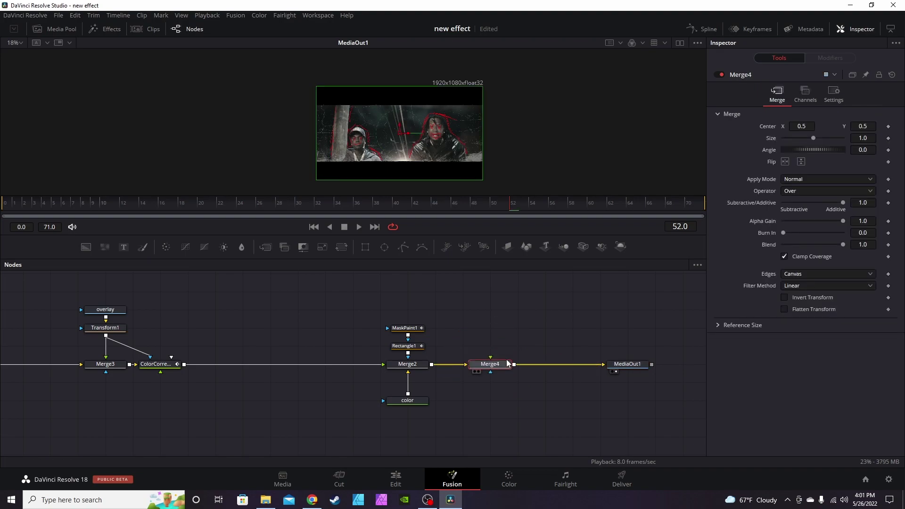
- Paste a copy of the red color background below Merge4, connect it to Merge4 and swap the merge's foreground and background inputs
left_click(423, 404)
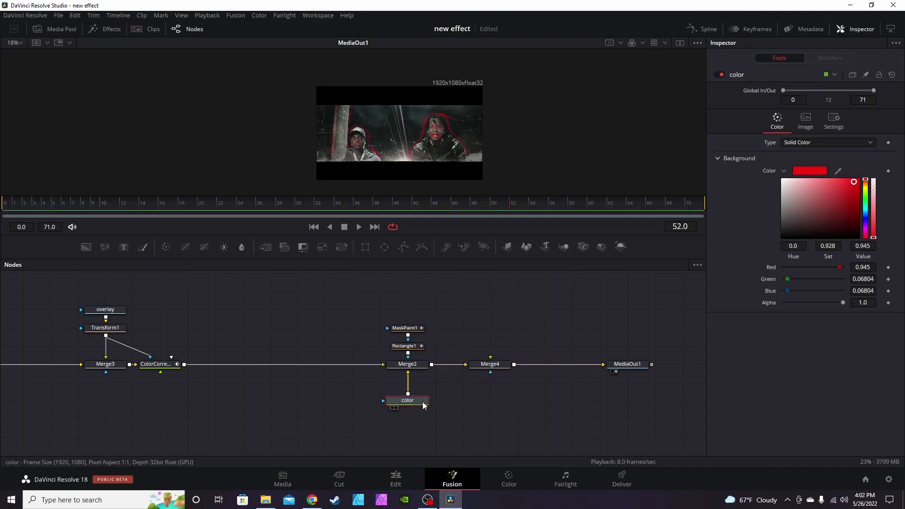
key("ctrl+c")
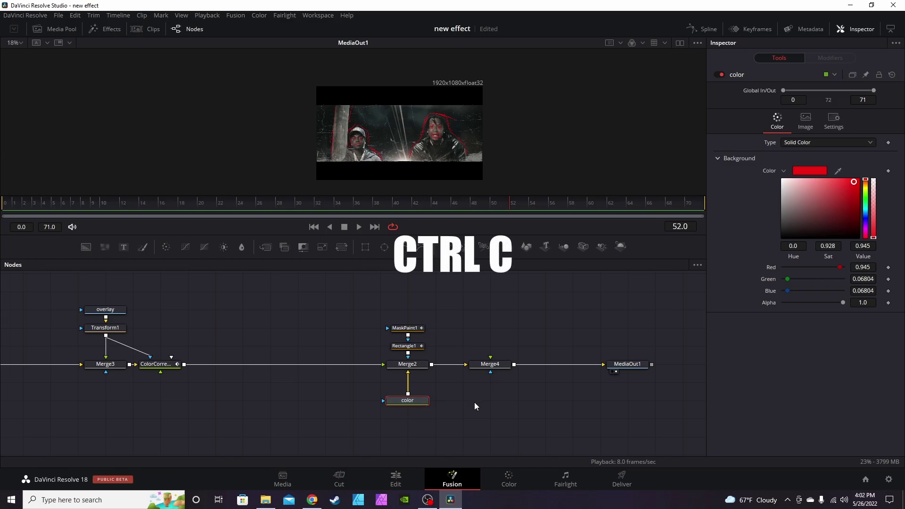
left_click(491, 404)
key("ctrl+v")
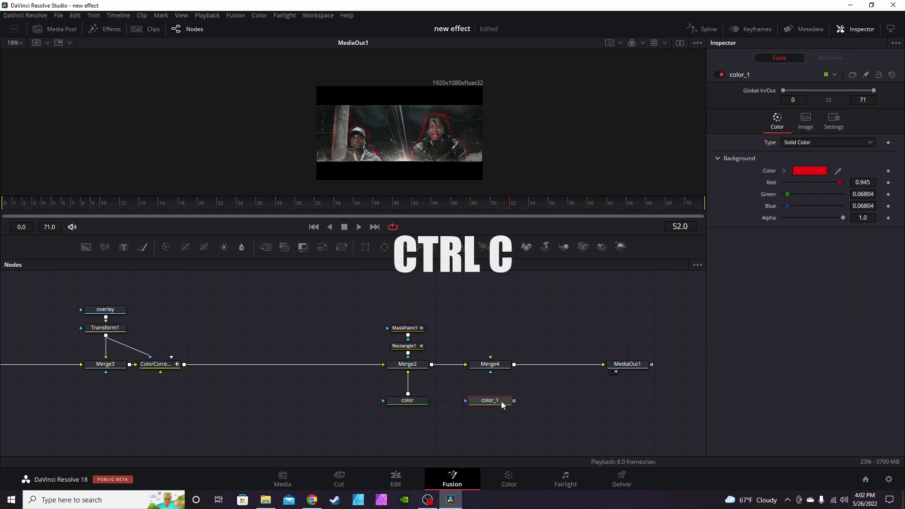
left_click_drag(514, 401, 499, 362)
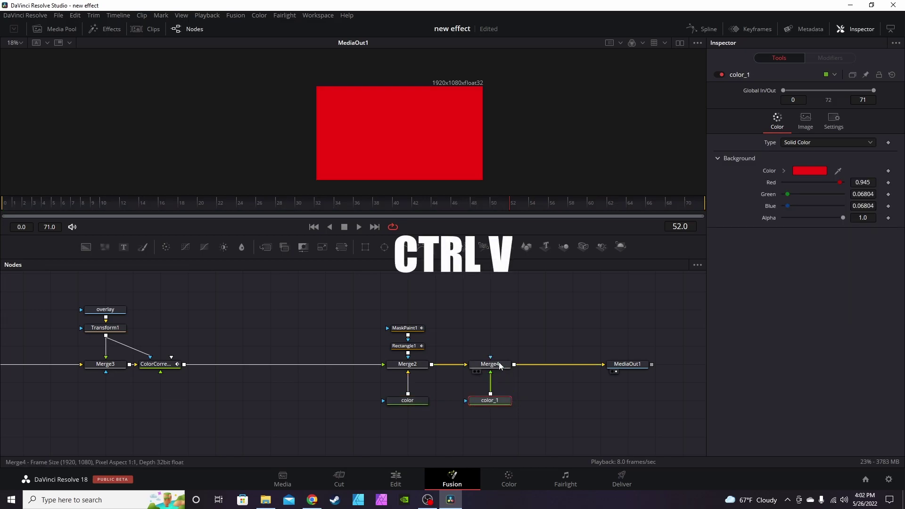
left_click(494, 368)
key("ctrl+t")
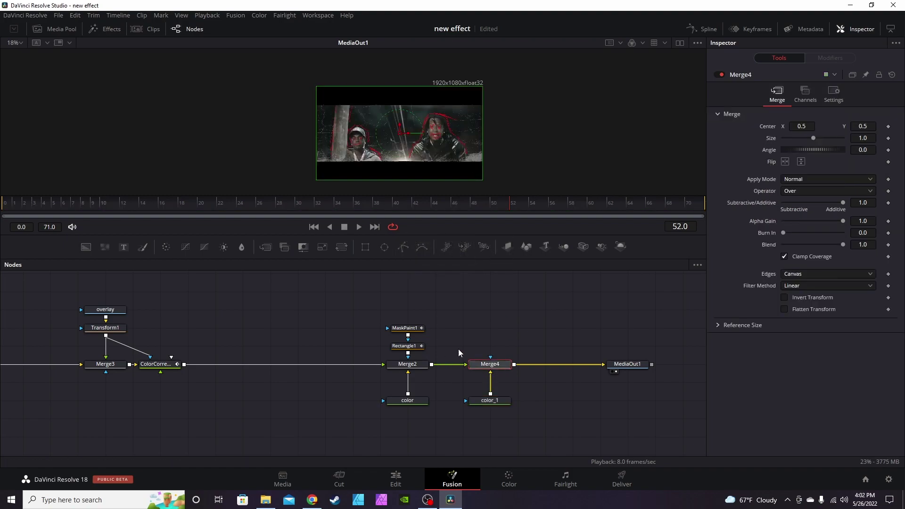
- Add a Mask Paint node, connect it to Merge4's mask input and place it just above the merge
left_click(484, 322)
key("shift+space")
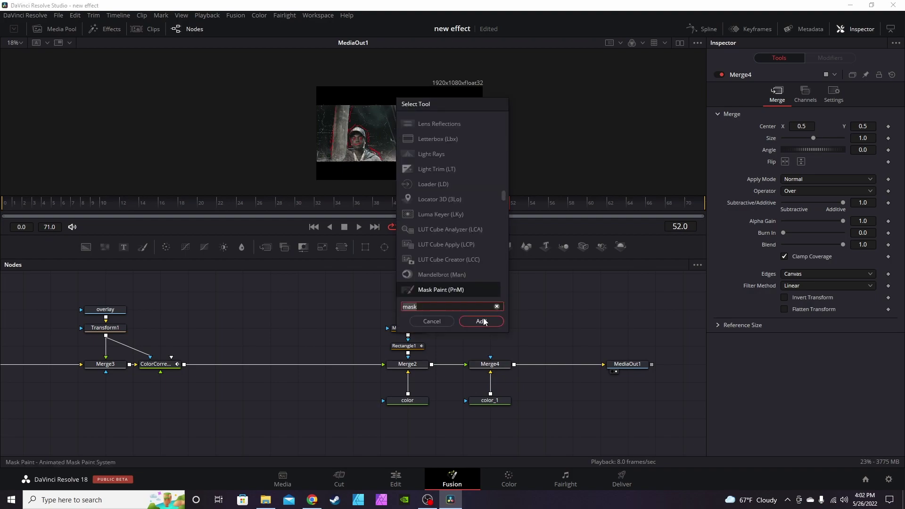
type("mask")
left_click(483, 321)
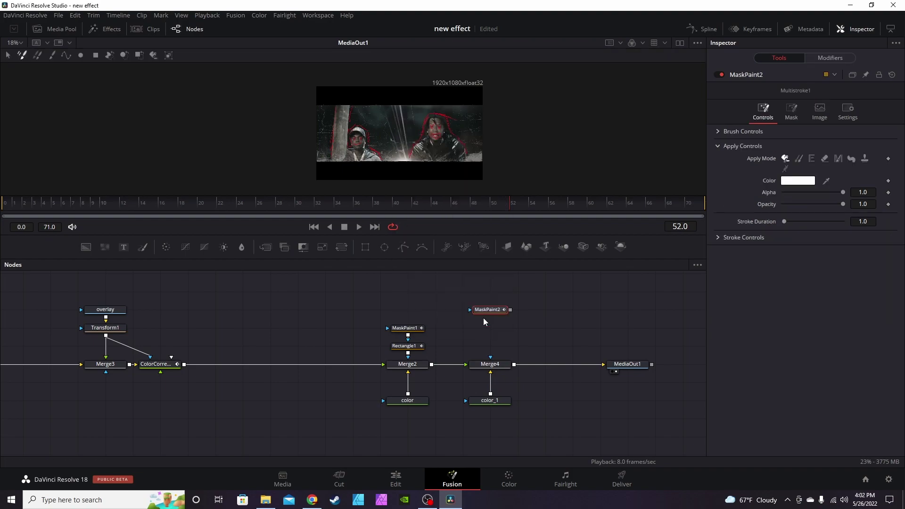
left_click_drag(510, 310, 491, 359)
left_click_drag(500, 313, 499, 332)
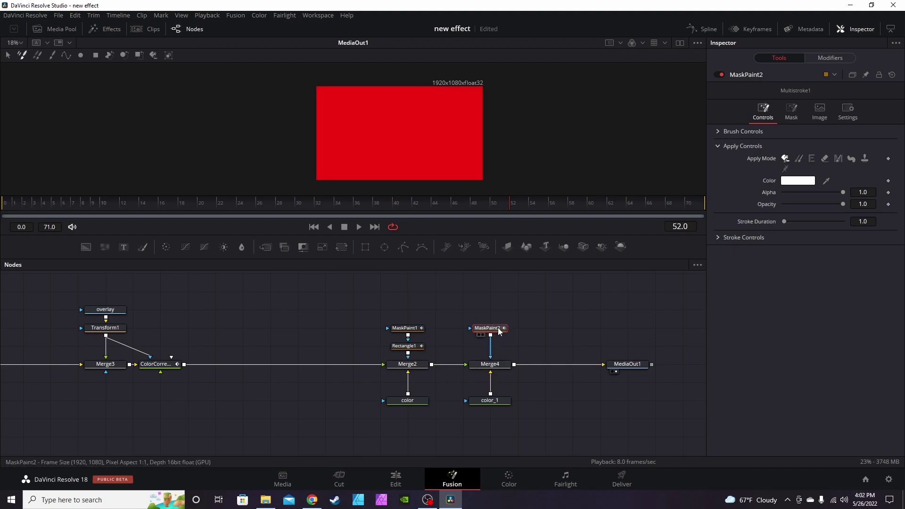
- Invert MaskPaint2's mask, choose the Stroke paint tool and set its brush size to 0.0013
left_click(795, 114)
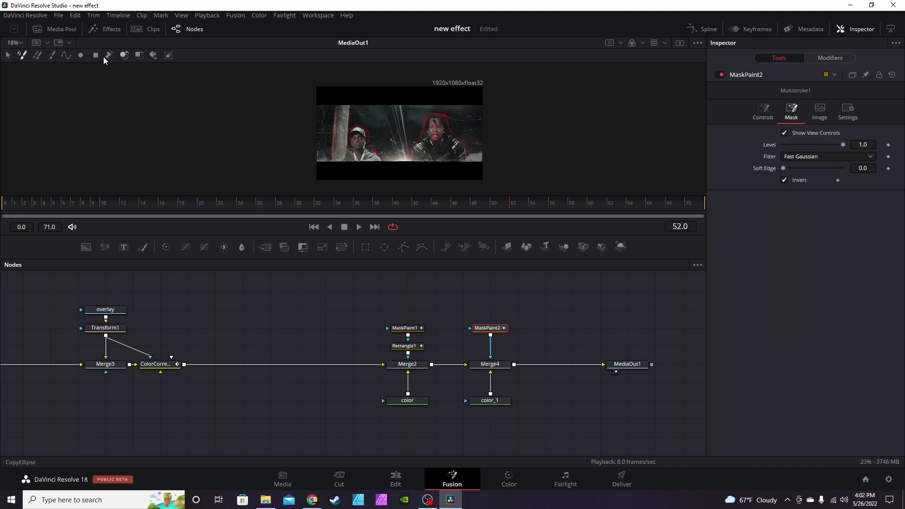
left_click(51, 58)
left_click(755, 115)
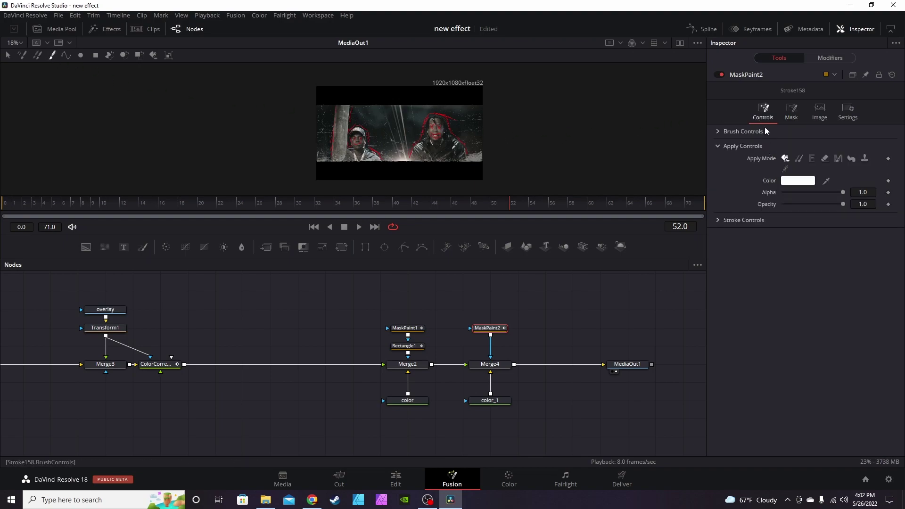
left_click(718, 129)
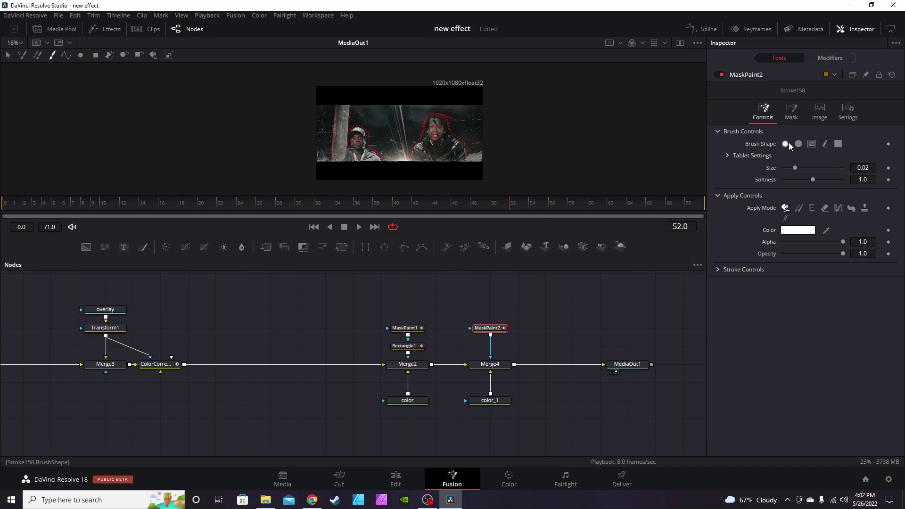
left_click_drag(796, 168, 785, 167)
left_click_drag(863, 168, 865, 167)
- Paint zigzag scribbles in MaskPaint2 over the bodies and faces of both men
left_click_drag(424, 236, 424, 347)
scroll(439, 198, "up", 5)
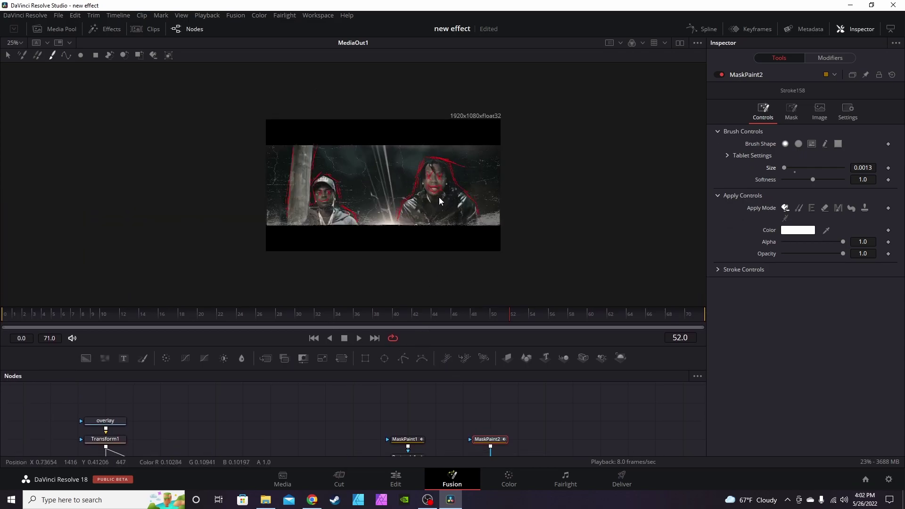
scroll(409, 241, "down", 3)
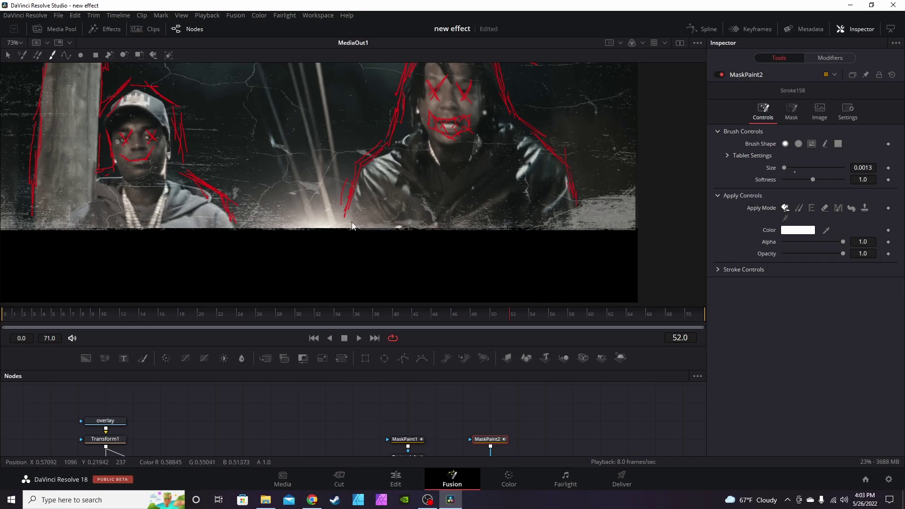
mouse_move(368, 213)
left_mouse_down()
mouse_move(482, 220)
mouse_move(551, 211)
left_mouse_up()
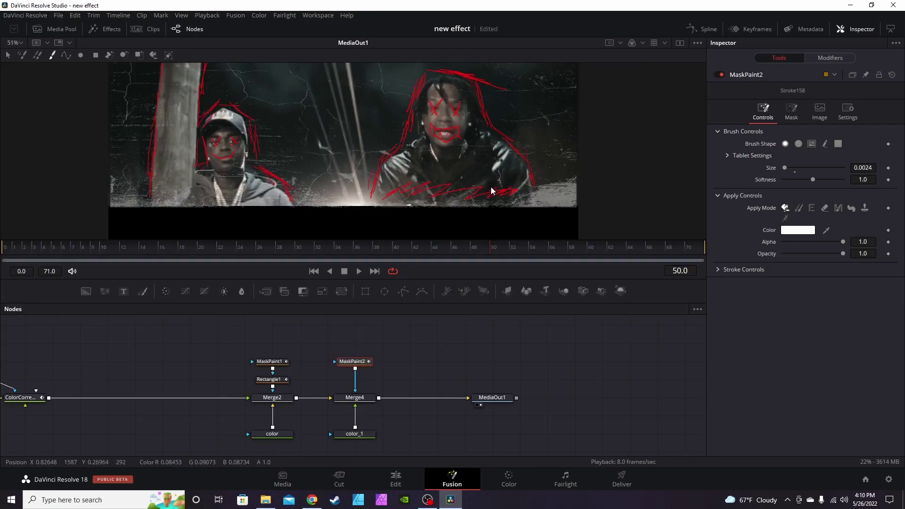
mouse_move(403, 169)
left_mouse_down()
mouse_move(469, 152)
mouse_move(435, 104)
mouse_move(470, 117)
mouse_move(483, 138)
mouse_move(485, 184)
left_mouse_up()
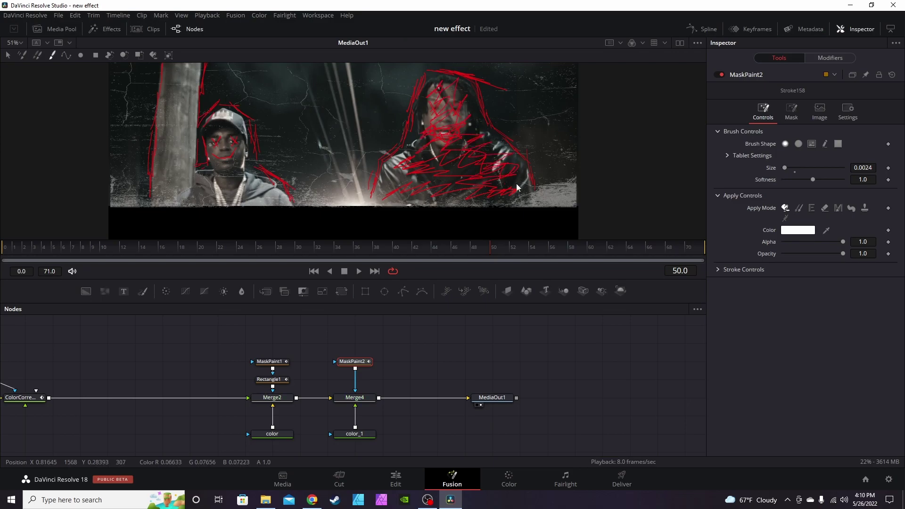
left_click_drag(235, 160, 229, 117)
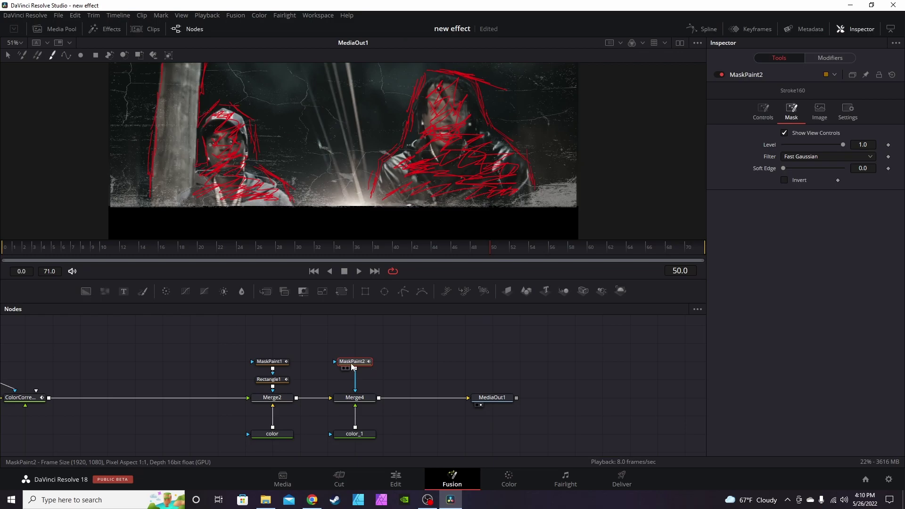
- Insert a Rectangle mask between MaskPaint2 and Merge4 and set its paint mode to Subtract
left_click(366, 292)
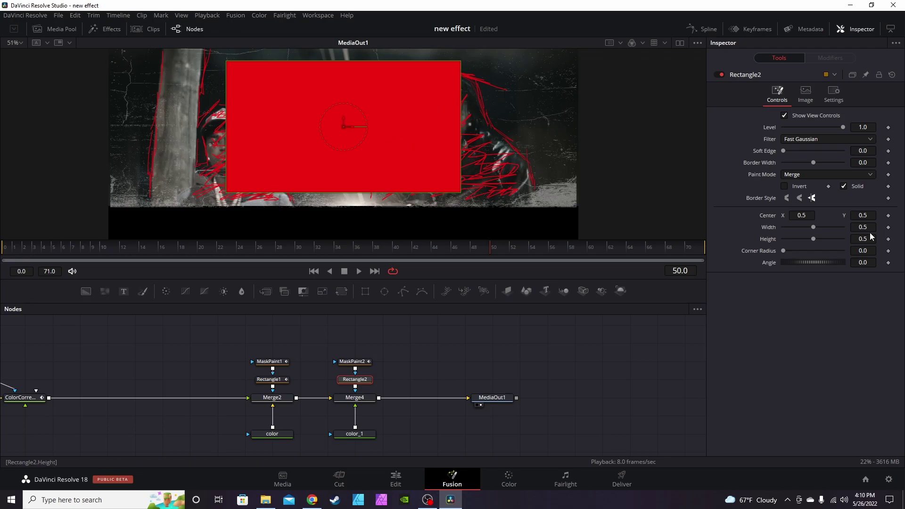
left_click(802, 176)
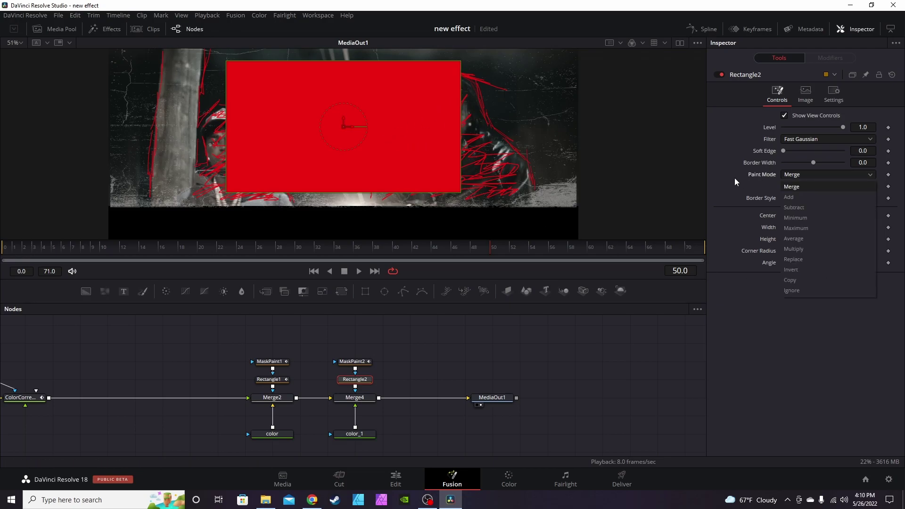
left_click(798, 207)
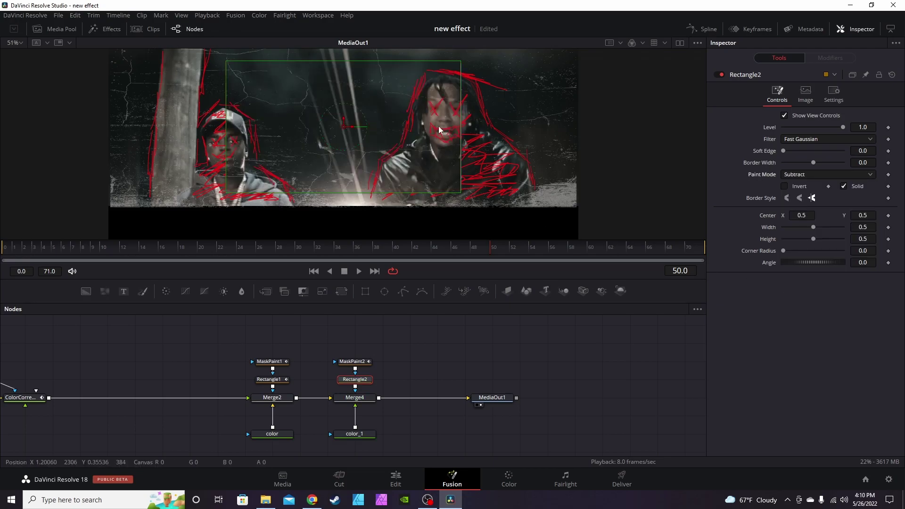
- Enlarge the Rectangle2 mask over both scribbled figures to about 0.909 wide and 0.575 high
left_click_drag(461, 153, 517, 151)
mouse_move(391, 192)
left_mouse_down()
mouse_move(391, 208)
mouse_move(403, 200)
left_mouse_up()
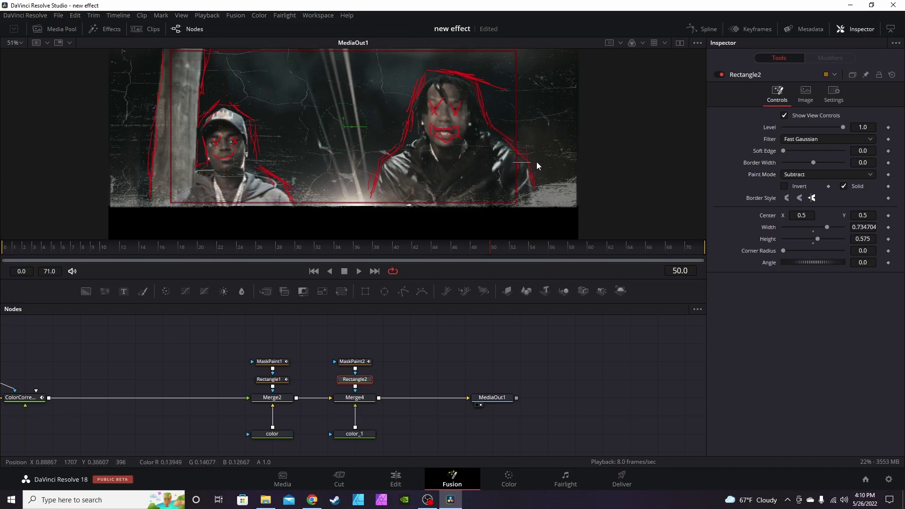
left_click_drag(516, 169, 557, 171)
scroll(466, 207, "down", 2)
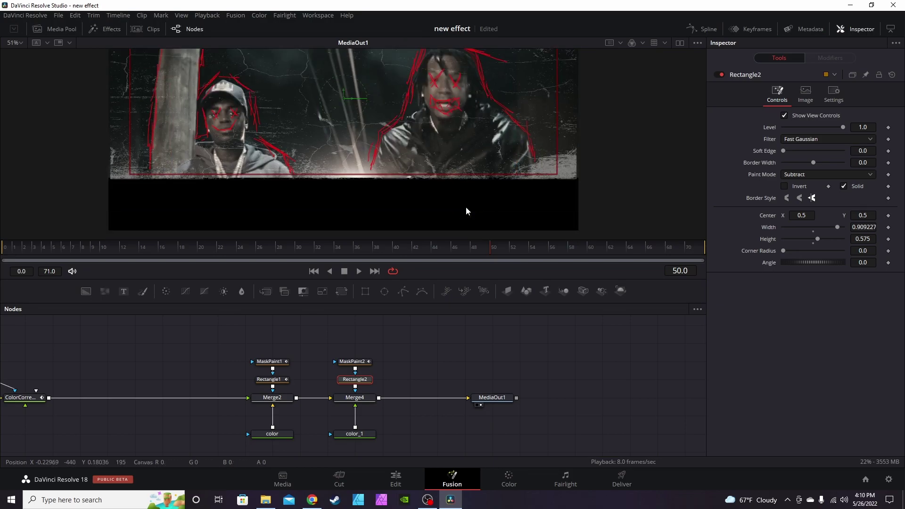
- Keyframe Rectangle2's center at frame 50, past Rectangle1's last keyframe
left_click(287, 379)
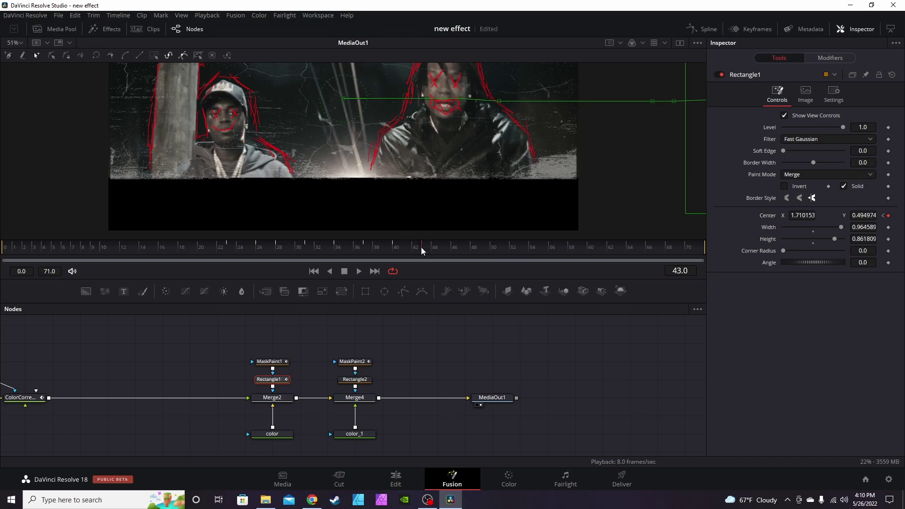
left_click(493, 248)
left_click(356, 380)
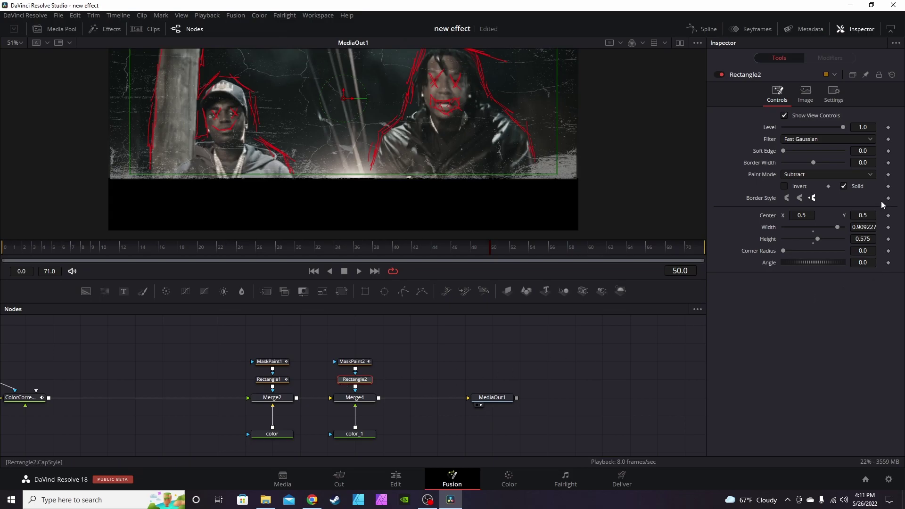
left_click(889, 215)
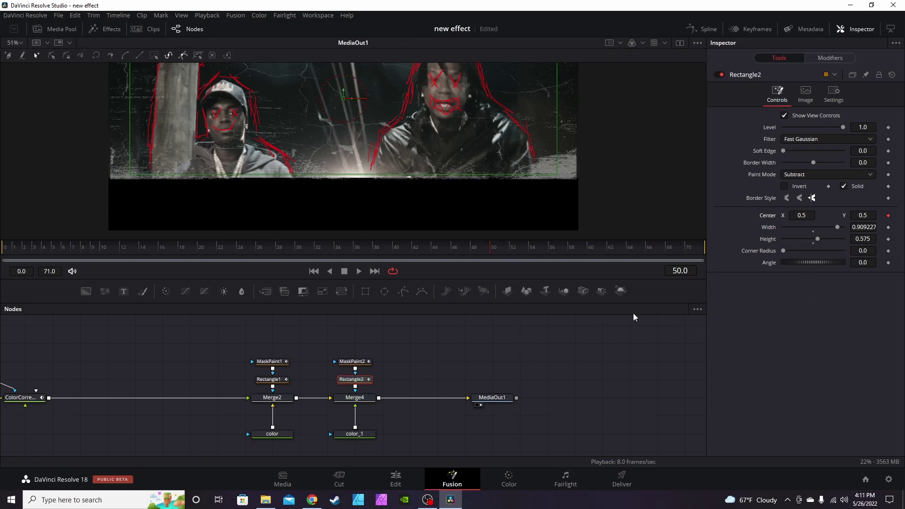
- Keyframe the Rectangle2 mask upward in stages at frames 54, 57 and 60, to center Y values of about 0.62, 0.77 and 1.15
left_click(438, 357)
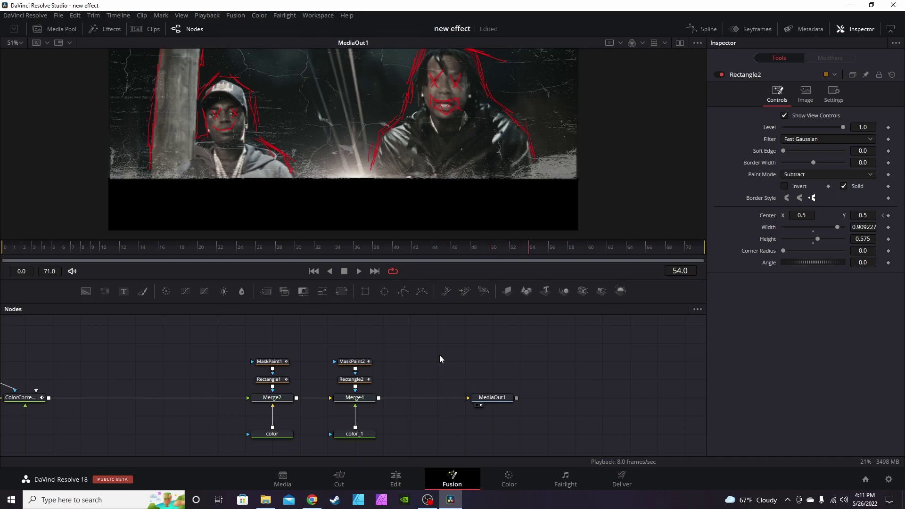
left_click(355, 380)
scroll(381, 168, "down", 2)
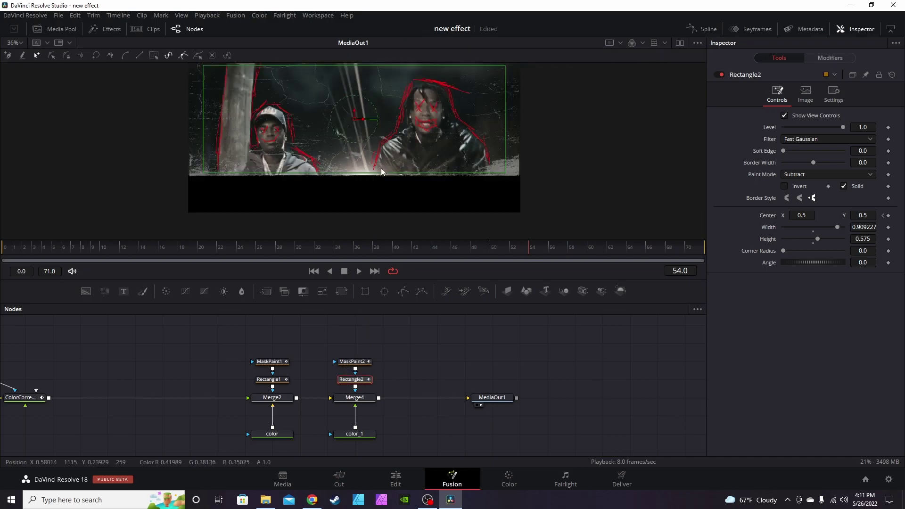
left_click_drag(354, 120, 354, 97)
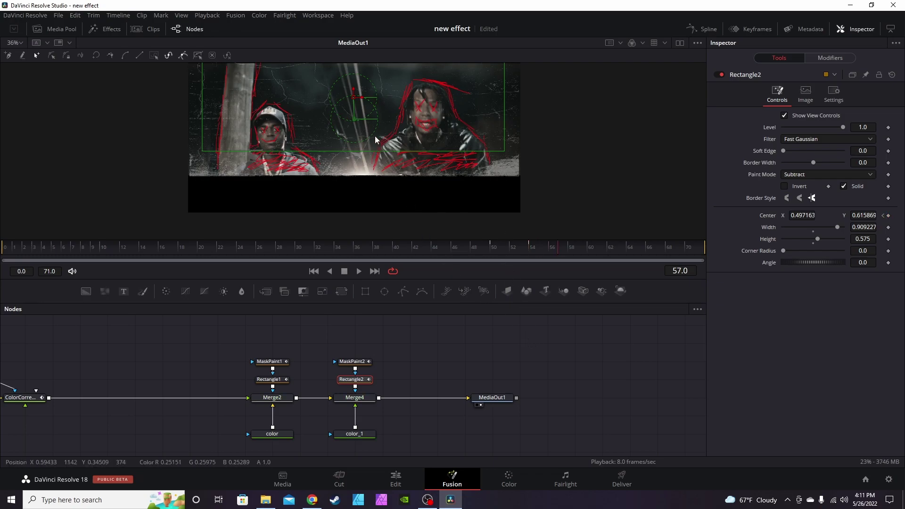
left_click_drag(355, 95, 352, 69)
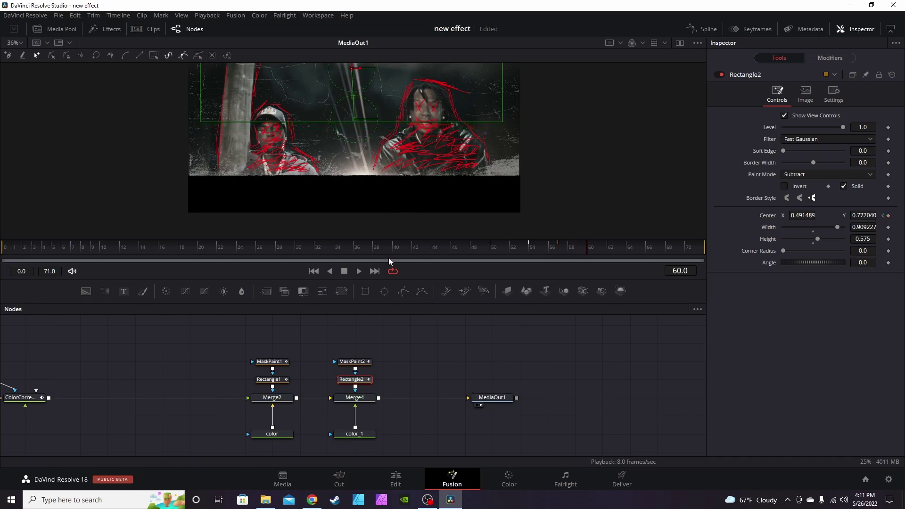
scroll(377, 150, "up", 2)
left_click_drag(349, 103, 348, 32)
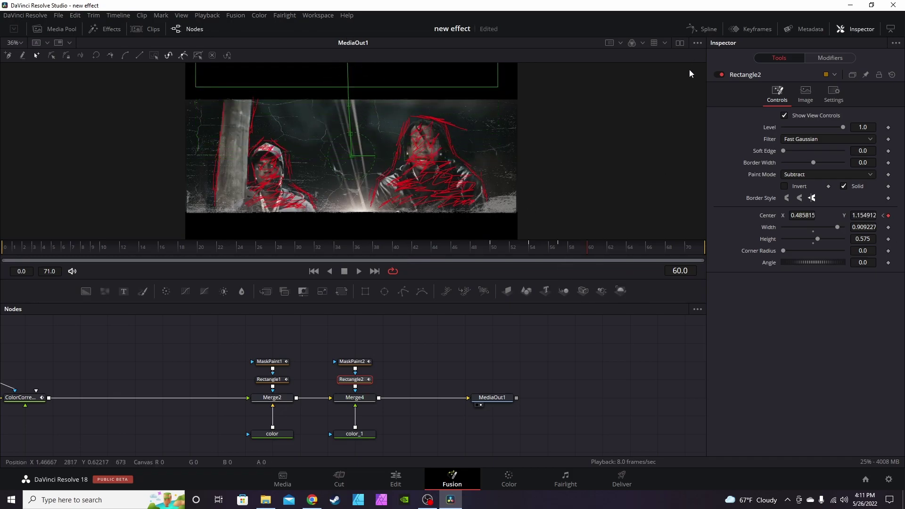
- Give all of Rectangle2's displacement keyframes stepped interpolation in the spline editor
left_click(702, 29)
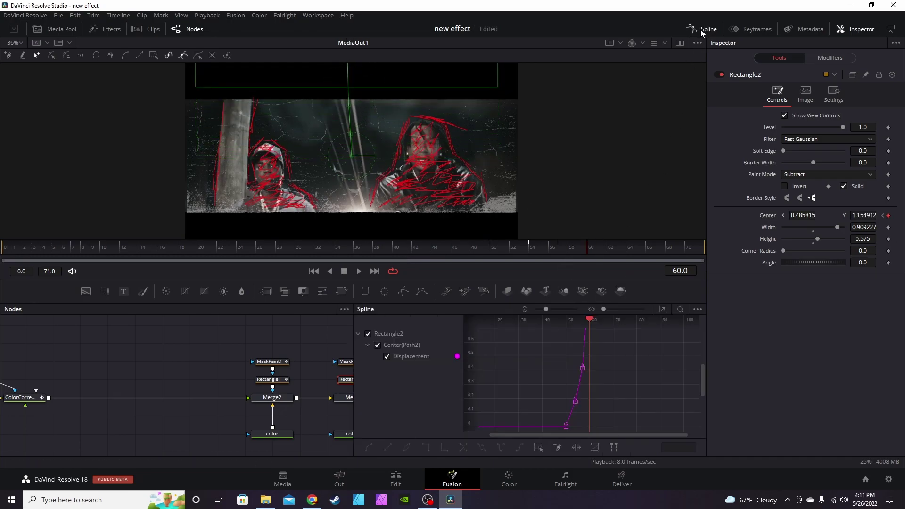
left_click(663, 309)
left_click(539, 447)
left_click(425, 448)
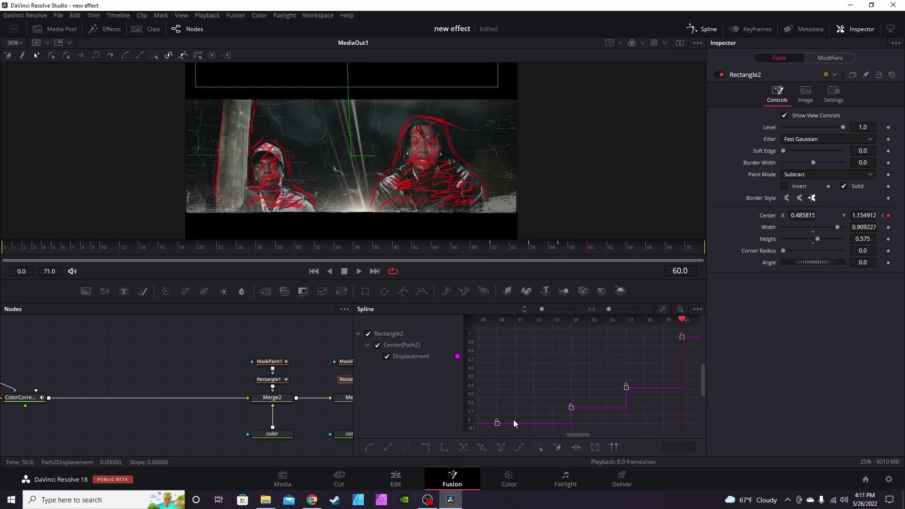
left_click(701, 28)
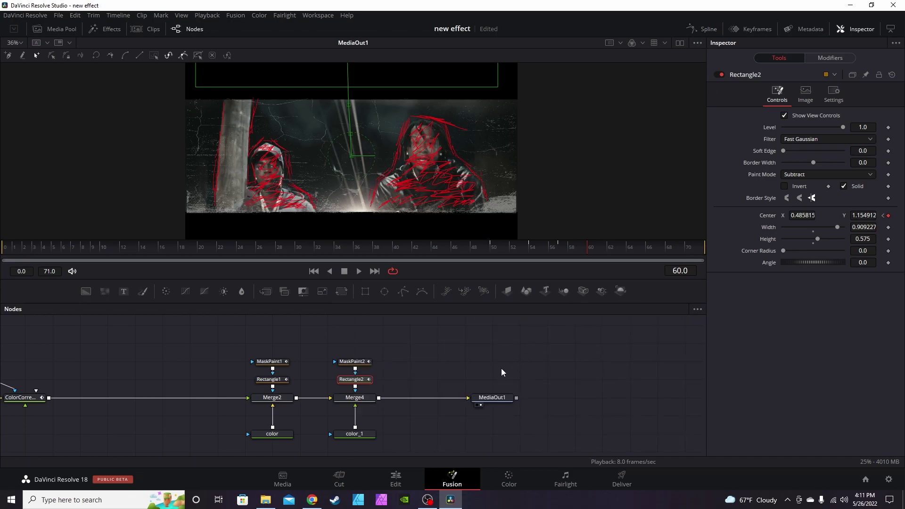
- Insert a Transform node between Merge4 and MediaOut1 and keyframe its size at 1.0 on frame 0
left_click_drag(502, 370, 613, 354)
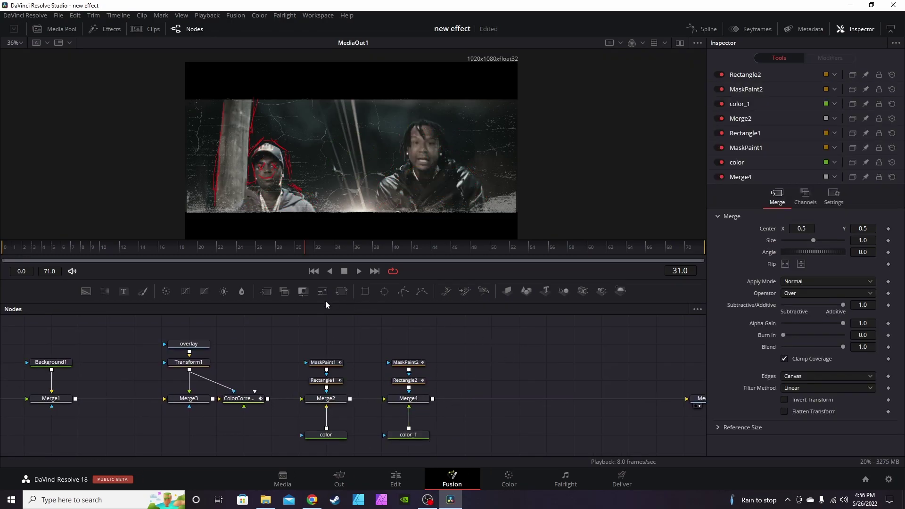
left_click_drag(342, 291, 546, 399)
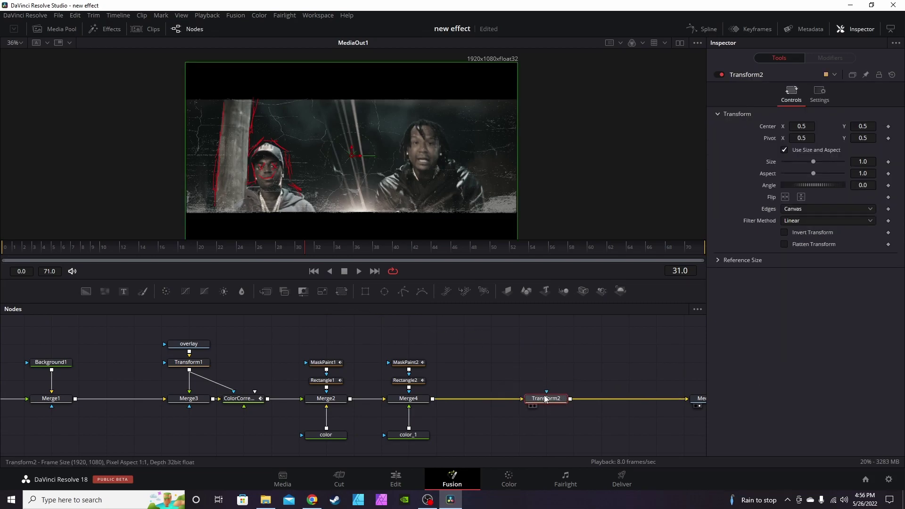
left_click(7, 247)
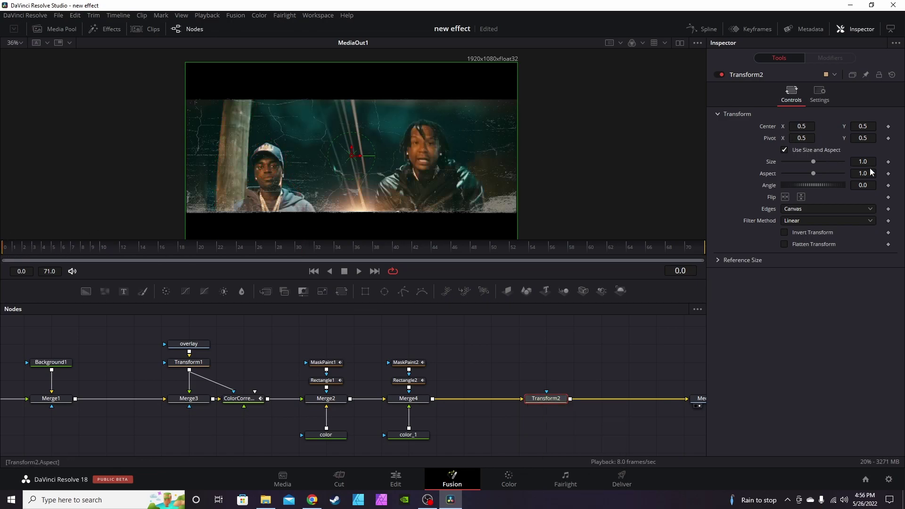
left_click(888, 163)
- Keyframe Transform2's size at 1.32 on frame 70 and play the resulting zoom from near the start
left_click(685, 249)
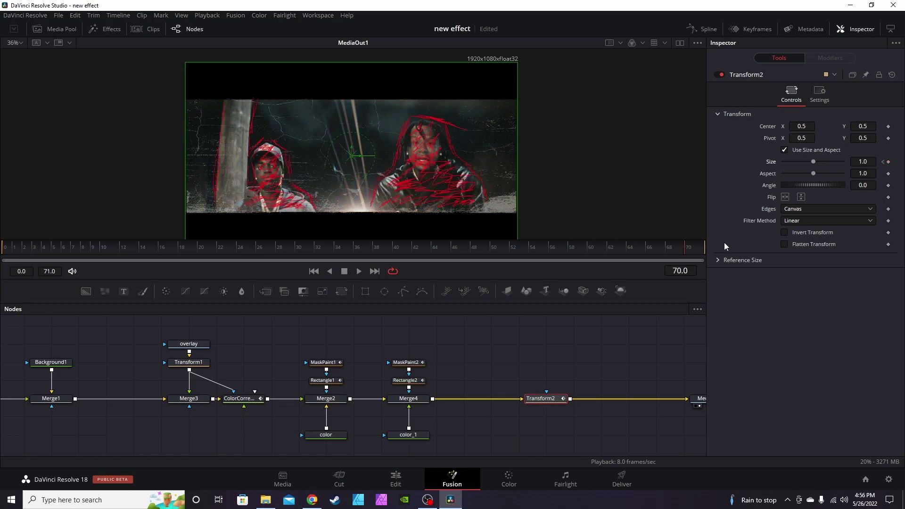
left_click_drag(813, 163, 816, 163)
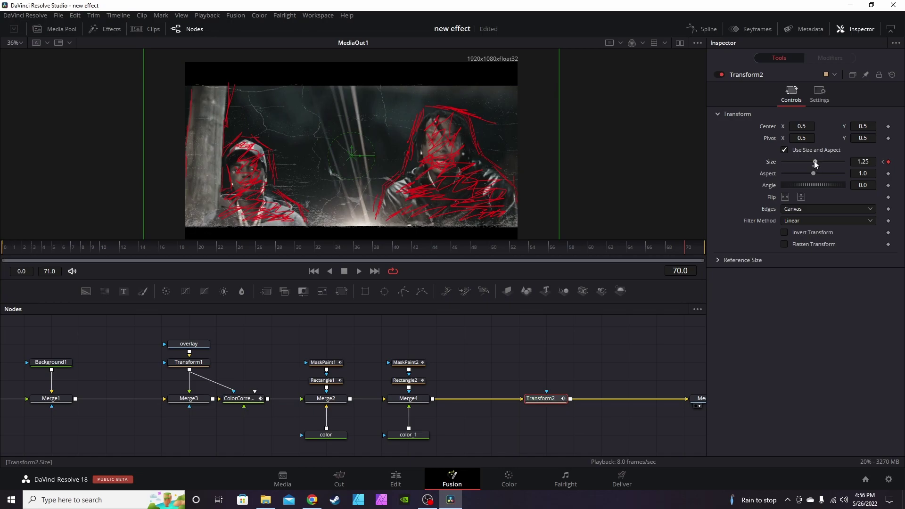
left_click_drag(816, 163, 817, 162)
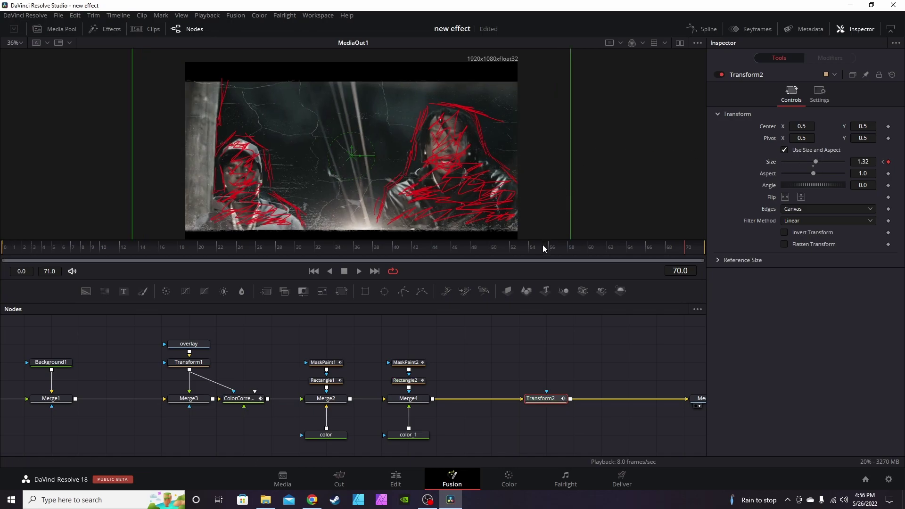
left_click(15, 250)
key("space")
key("space")
- Smooth both of Transform2's size keyframes in the spline editor so that the zoom eases in and out
left_click(707, 30)
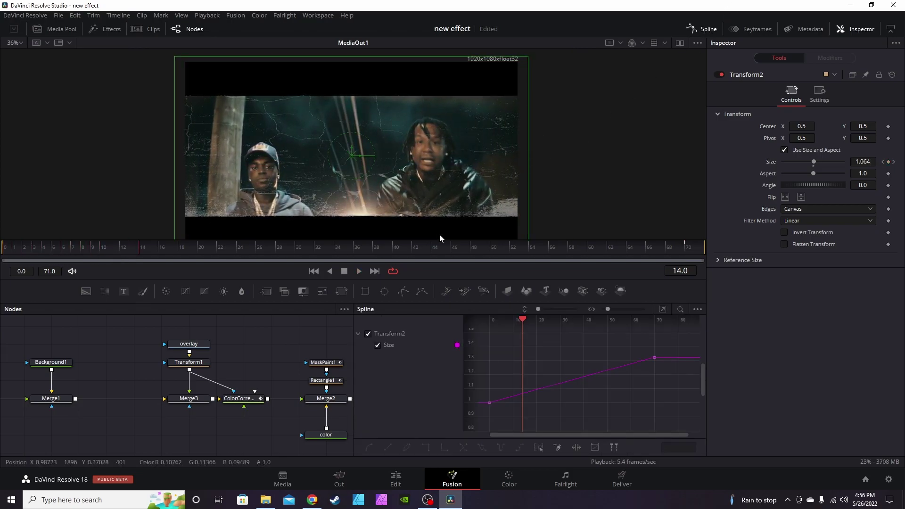
left_click(663, 310)
left_click_drag(502, 436, 442, 423)
left_click(368, 447)
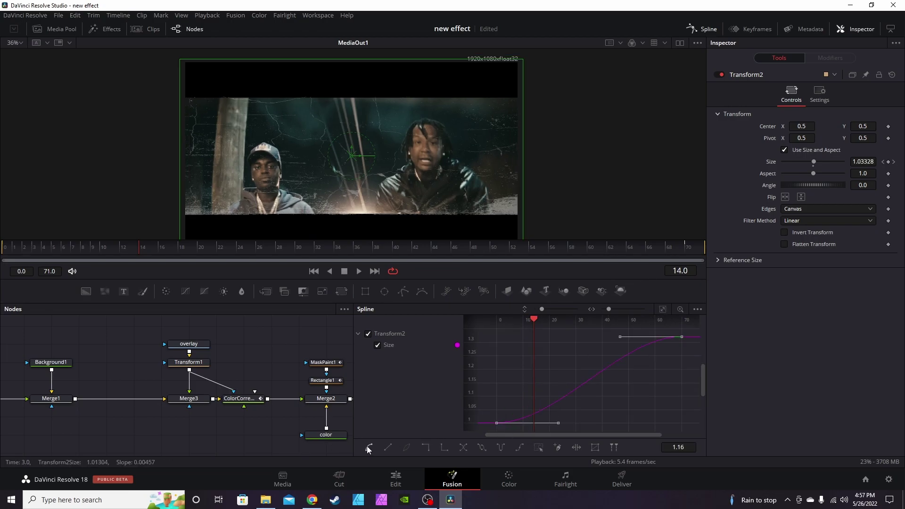
left_click(703, 29)
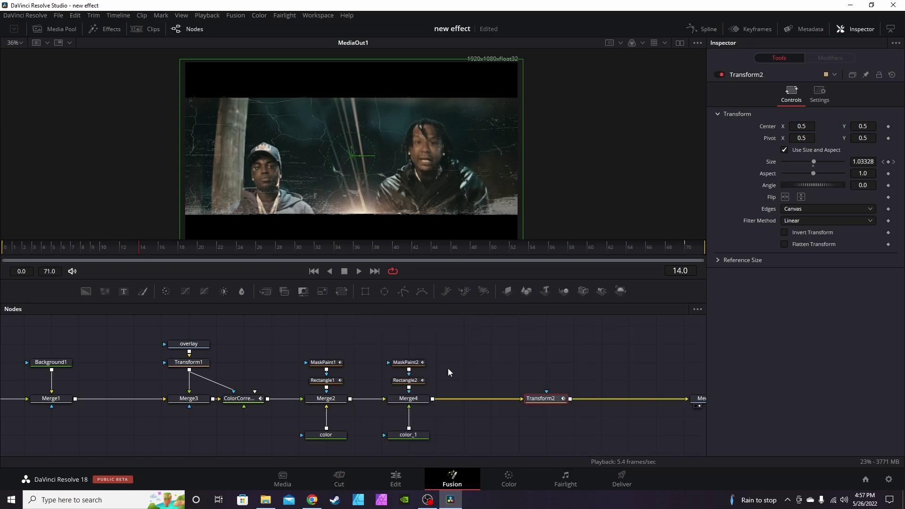
- Return to the Edit page and add a Brightness Flash transition at the start of Fusion Clip 1
key("shift+4")
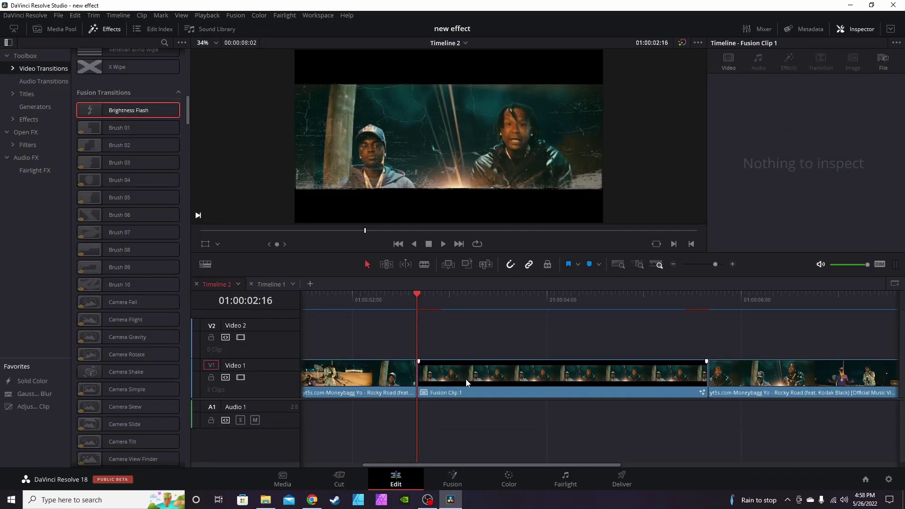
left_click_drag(417, 296, 452, 359)
left_click(462, 381)
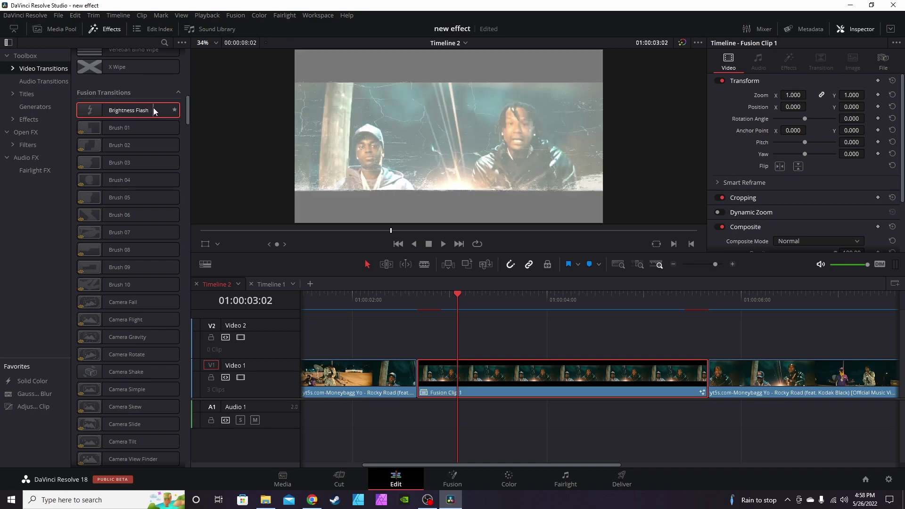
left_click_drag(128, 107, 424, 367)
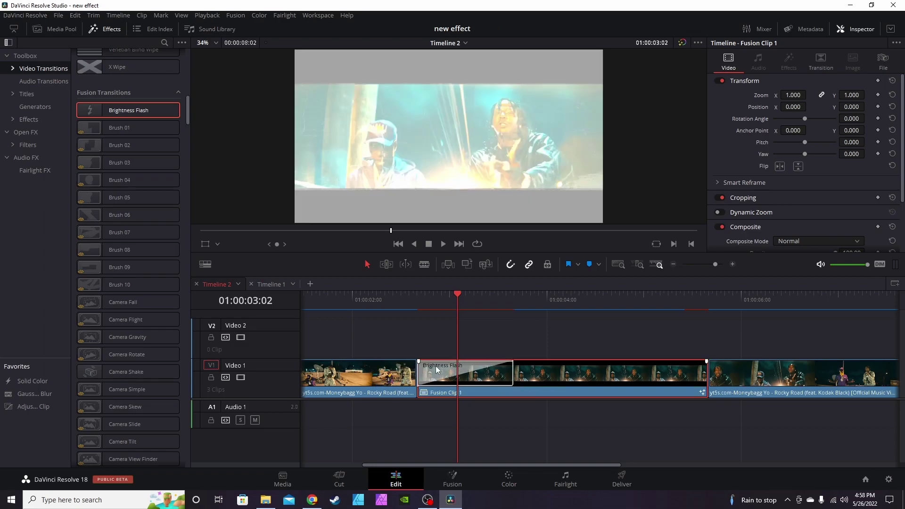
- Set the duration of the opening Brightness Flash transition to 6 frames
left_click(477, 374)
left_click(791, 105)
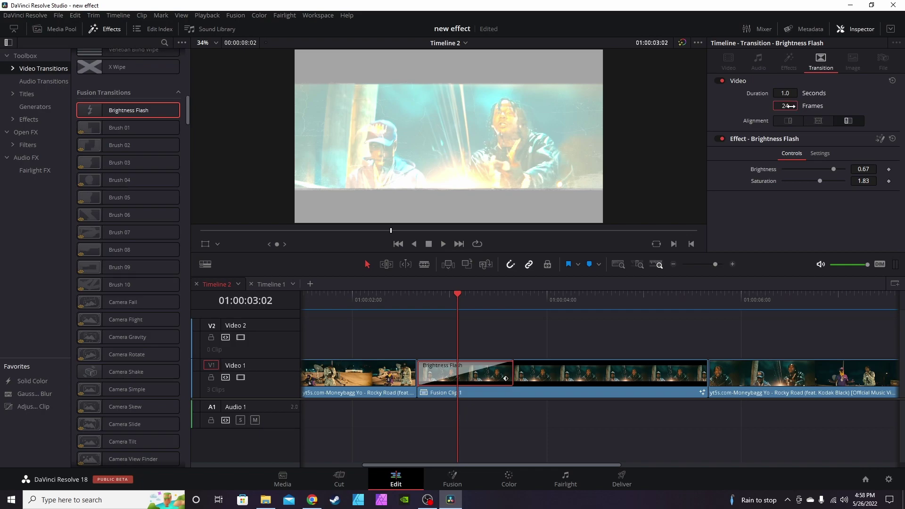
type("6")
key("Return")
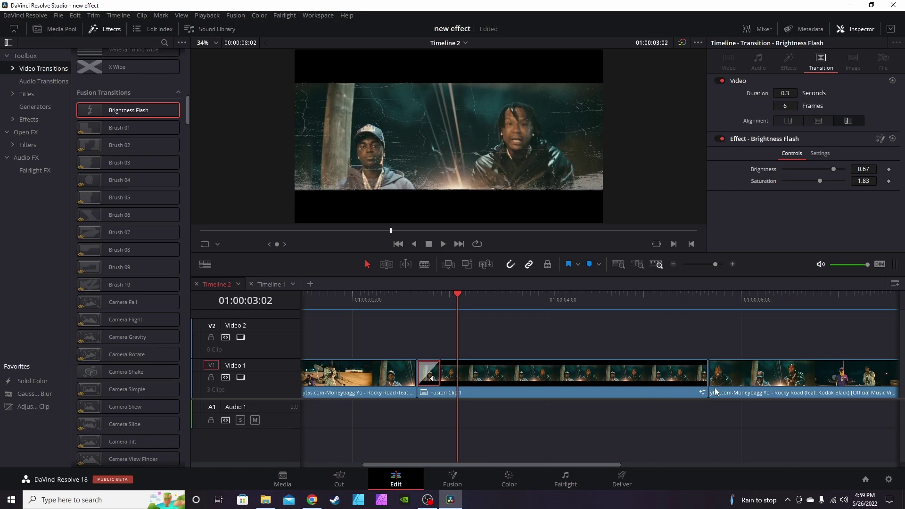
- Add a Brightness Flash transition at the end of Fusion Clip 1 and set its duration to 6 frames
left_click(706, 377)
key("ctrl+t")
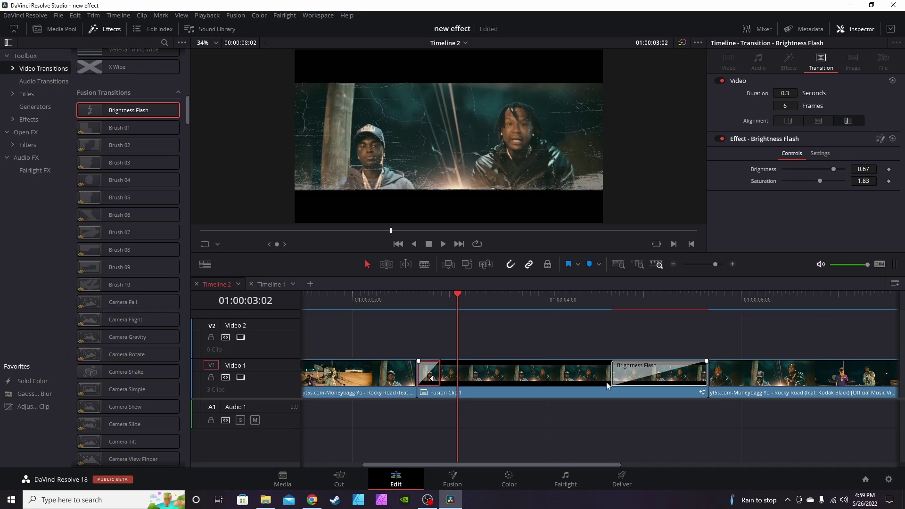
left_click(639, 379)
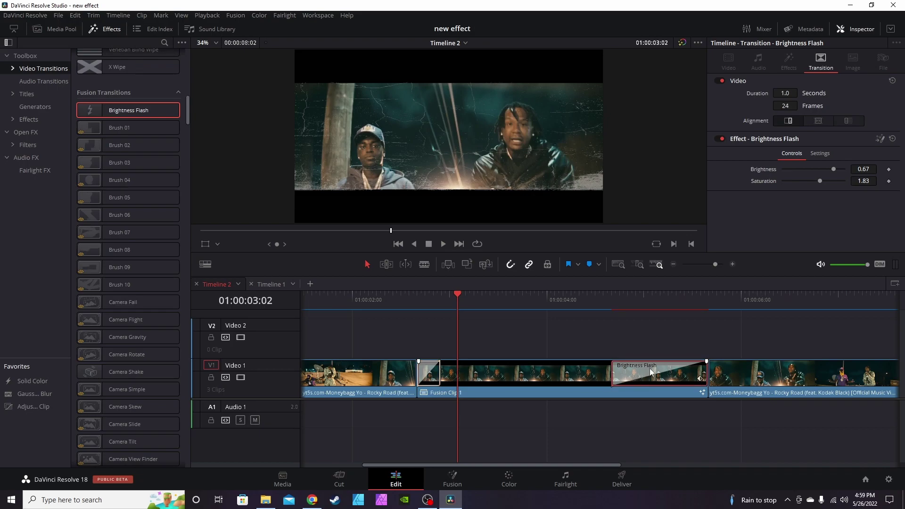
type("6")
key("Return")
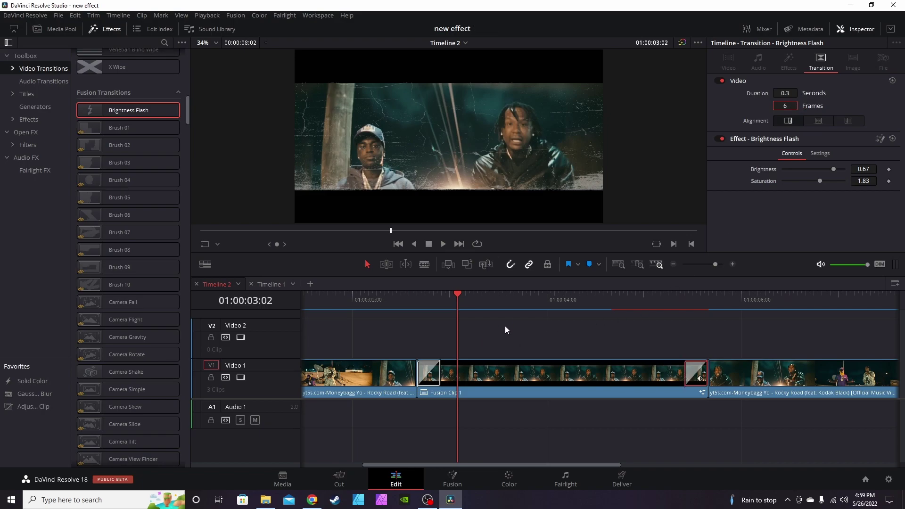
- Play the edited timeline in full screen to review the finished effect
key("ctrl+f")
left_click(451, 468)
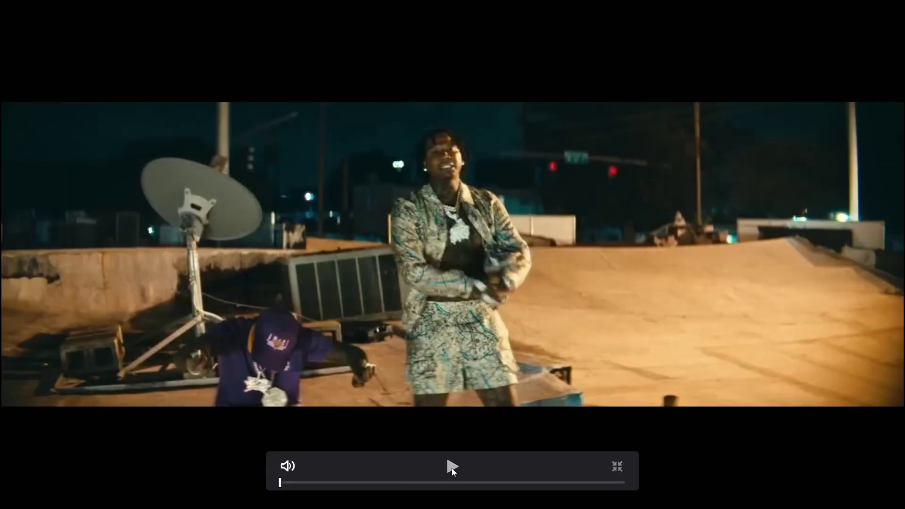